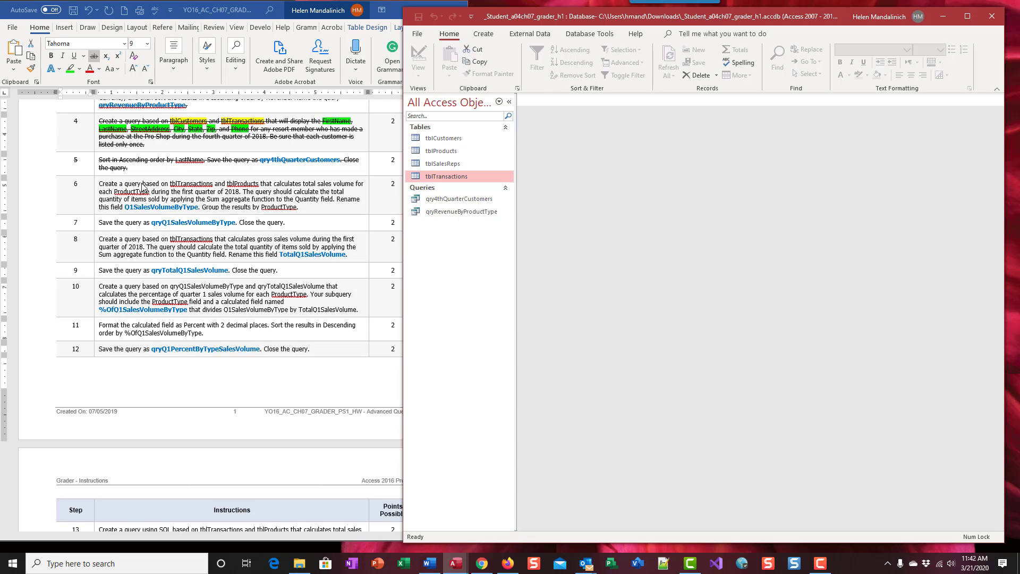
# - In step 6 of the Word instructions, highlight the table names tblTransactions and tblProducts in yellow
pyautogui.click(192, 183)
pyautogui.doubleClick(192, 183)
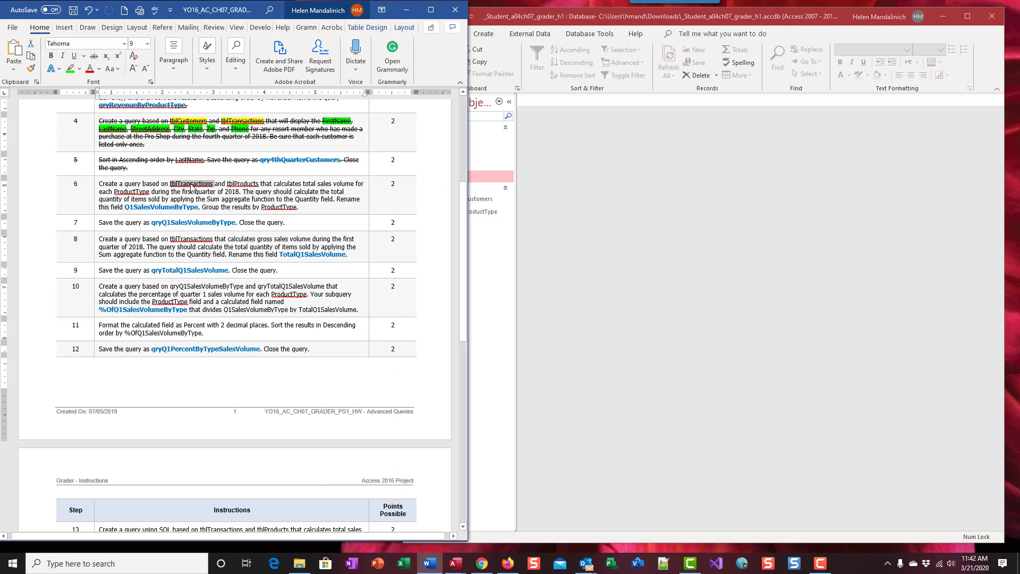
pyautogui.rightClick(191, 185)
pyautogui.press('Escape')
pyautogui.click(193, 186)
pyautogui.doubleClick(197, 186)
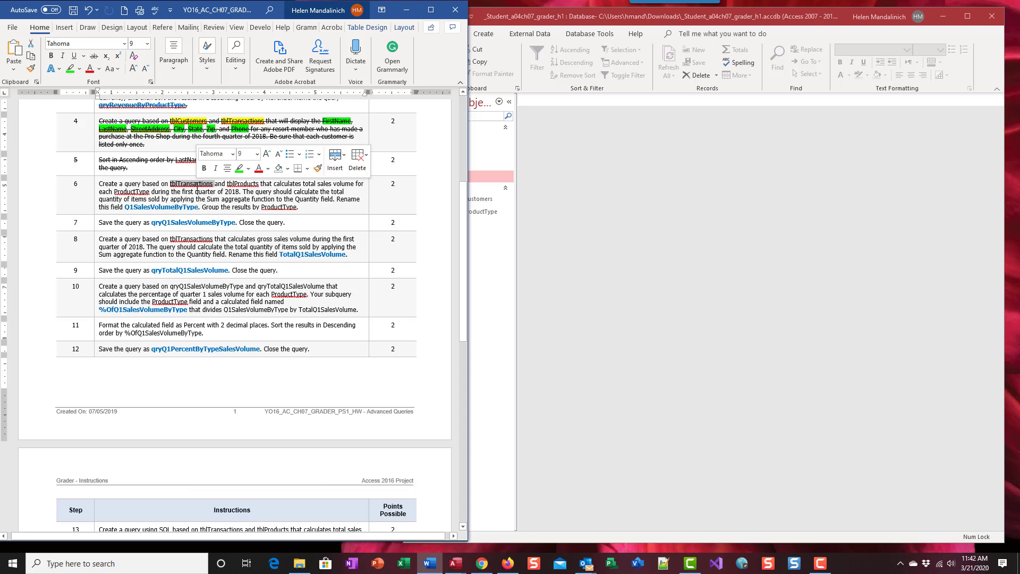
pyautogui.click(248, 168)
pyautogui.click(242, 183)
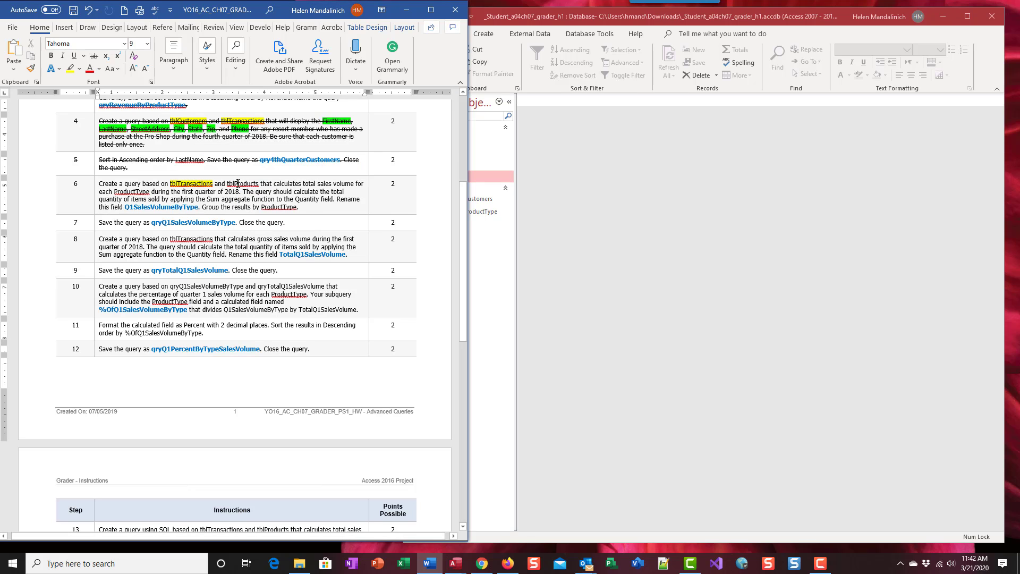
pyautogui.doubleClick(243, 184)
pyautogui.click(279, 166)
# - In step 6, highlight the first ProductType in bright green and the phrase "first quarter of 2018" in light gray
pyautogui.moveTo(114, 192); pyautogui.dragTo(143, 191)
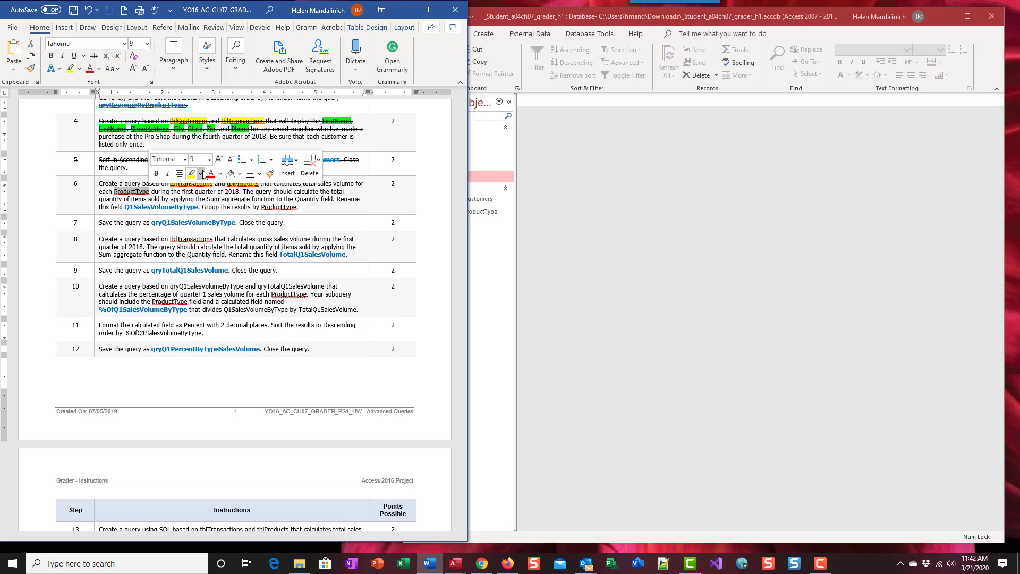
pyautogui.click(201, 175)
pyautogui.click(210, 189)
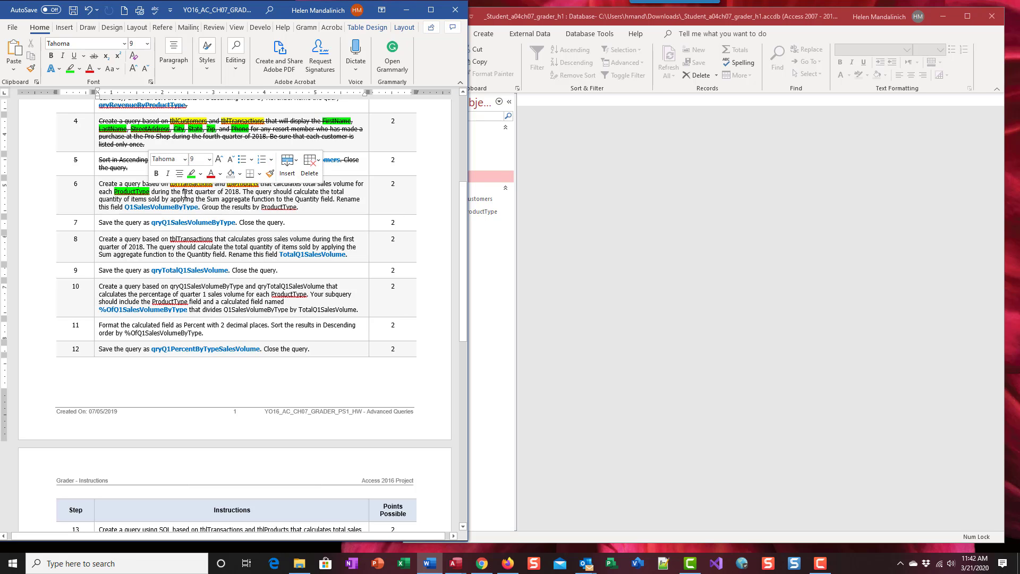
pyautogui.moveTo(183, 191); pyautogui.dragTo(239, 192)
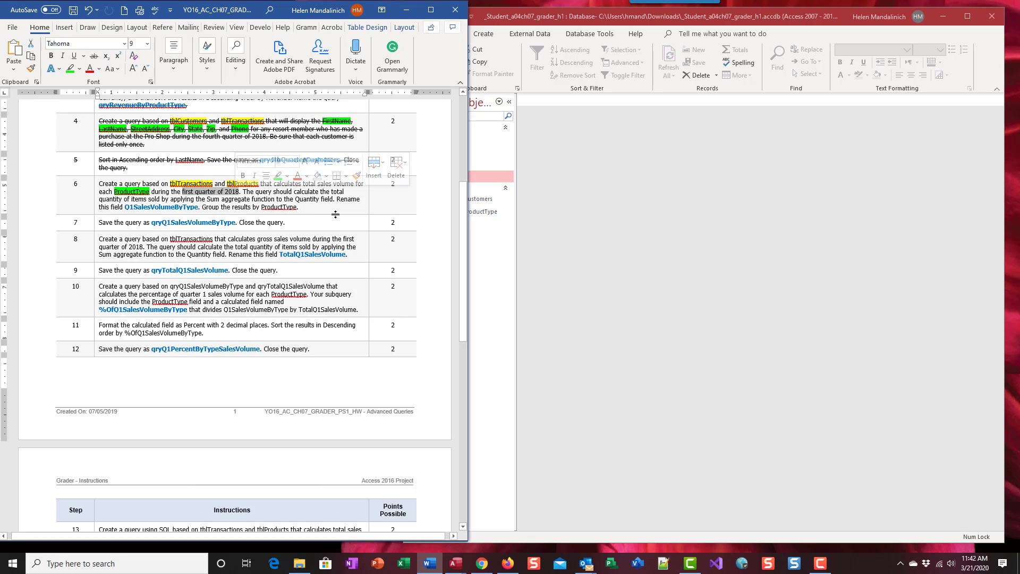
pyautogui.click(287, 175)
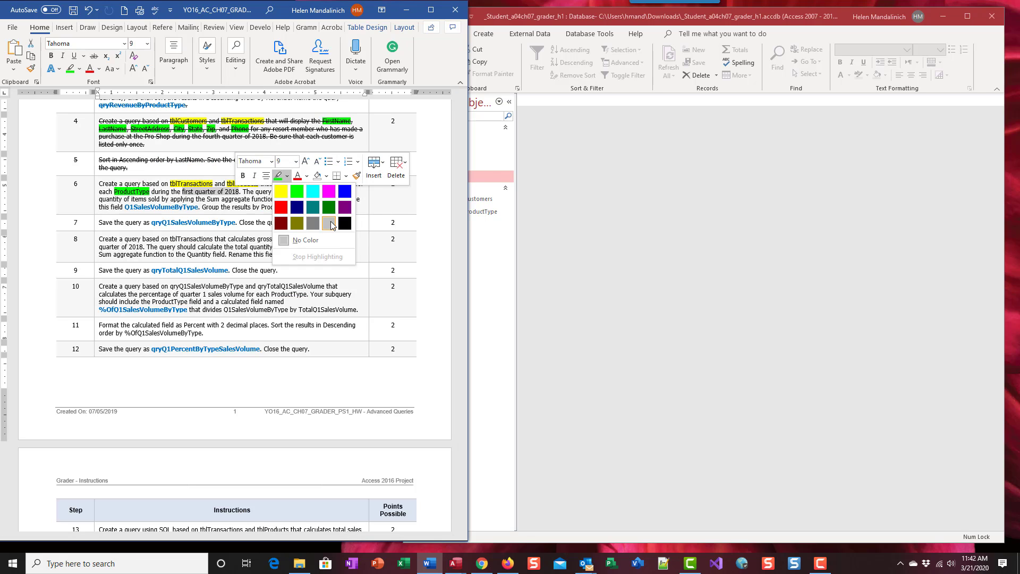
pyautogui.click(326, 222)
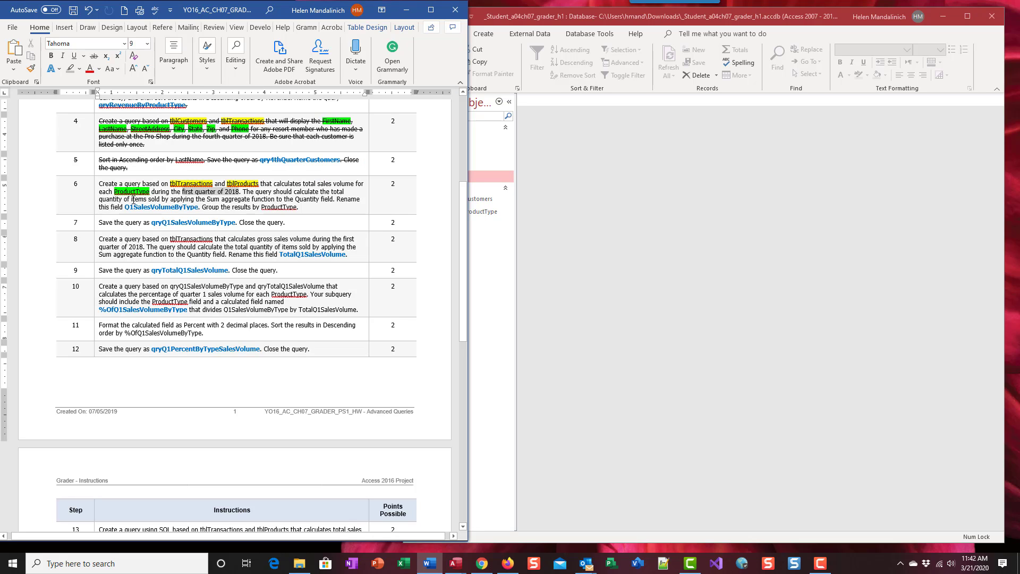
# - Highlight the field name Quantity in step 6 in bright green
pyautogui.moveTo(132, 199); pyautogui.dragTo(166, 199)
pyautogui.moveTo(164, 199); pyautogui.dragTo(161, 199)
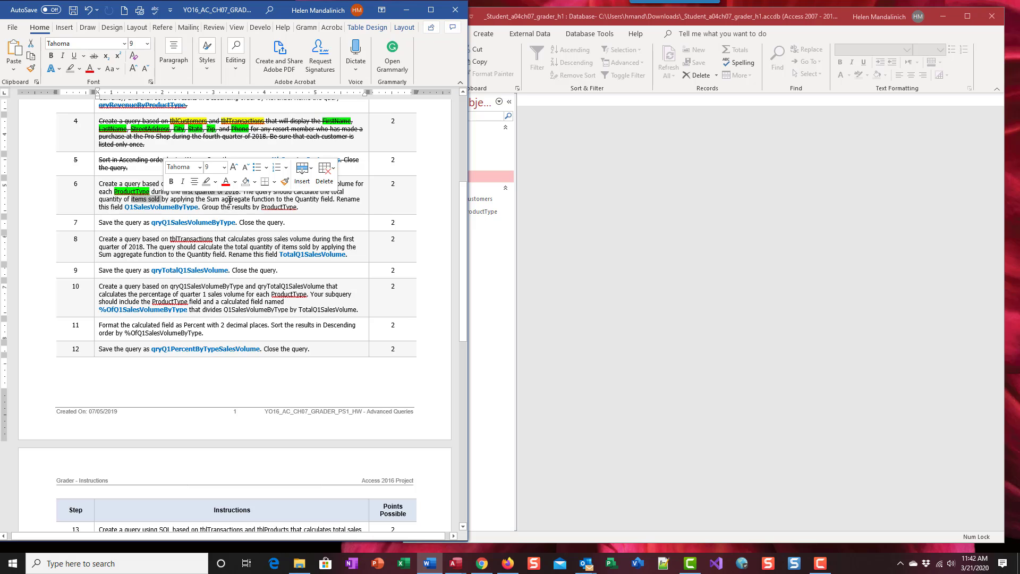
pyautogui.doubleClick(308, 199)
pyautogui.click(356, 182)
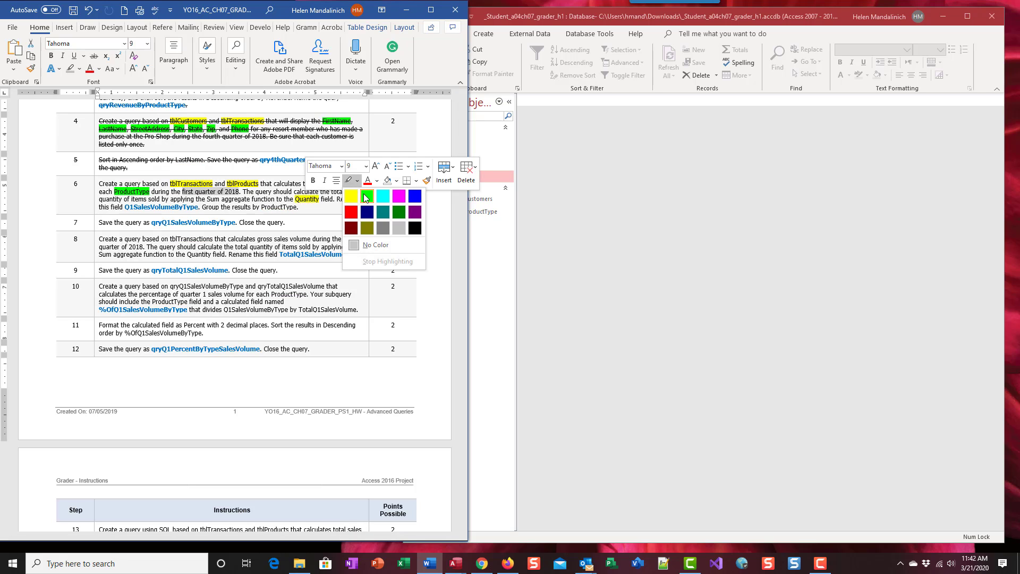
pyautogui.click(366, 195)
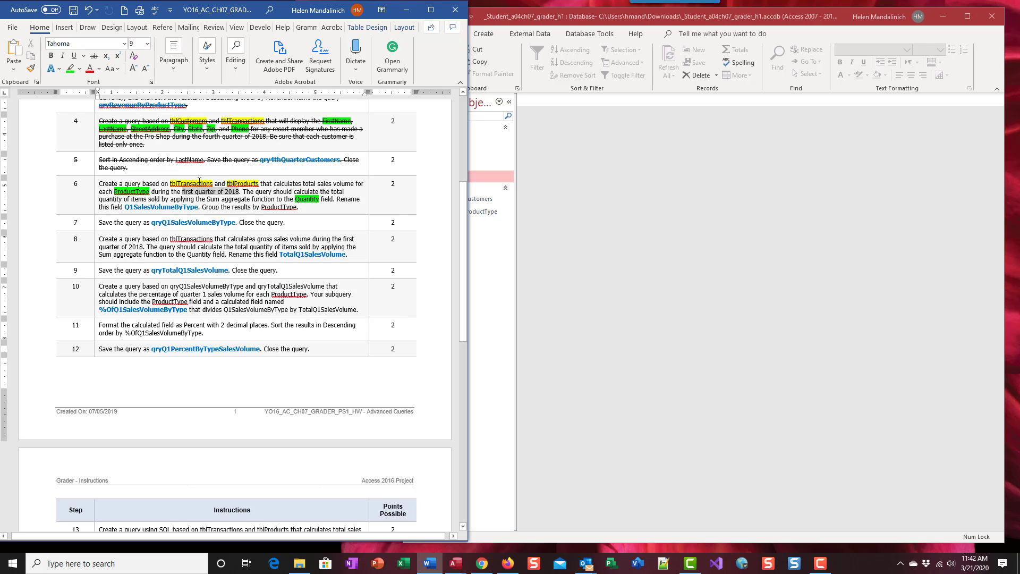
# - Switch to Access, collapse the object list, and start a new design-view query with tblTransactions and tblProducts
pyautogui.click(509, 102)
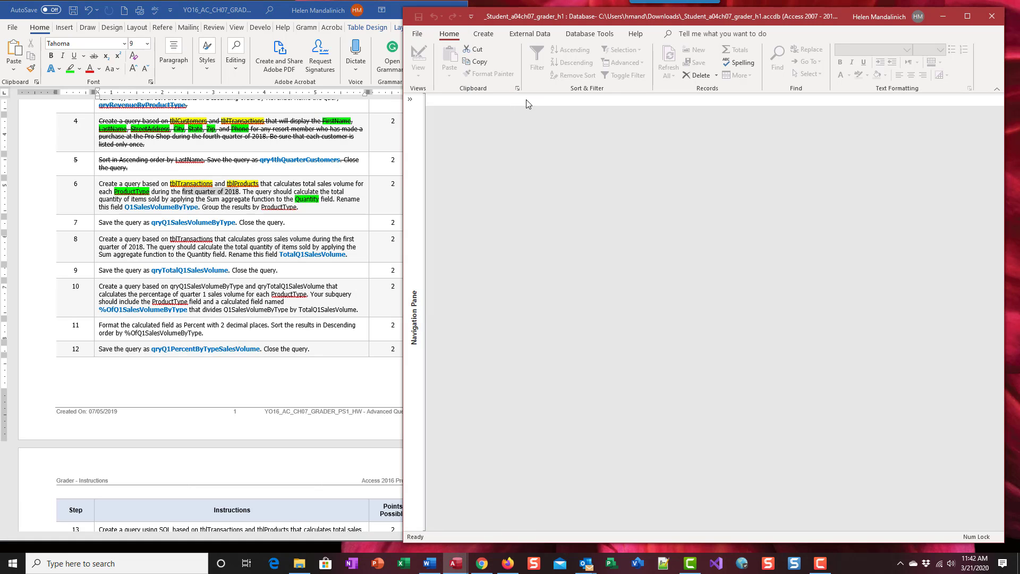
pyautogui.click(483, 36)
pyautogui.click(574, 62)
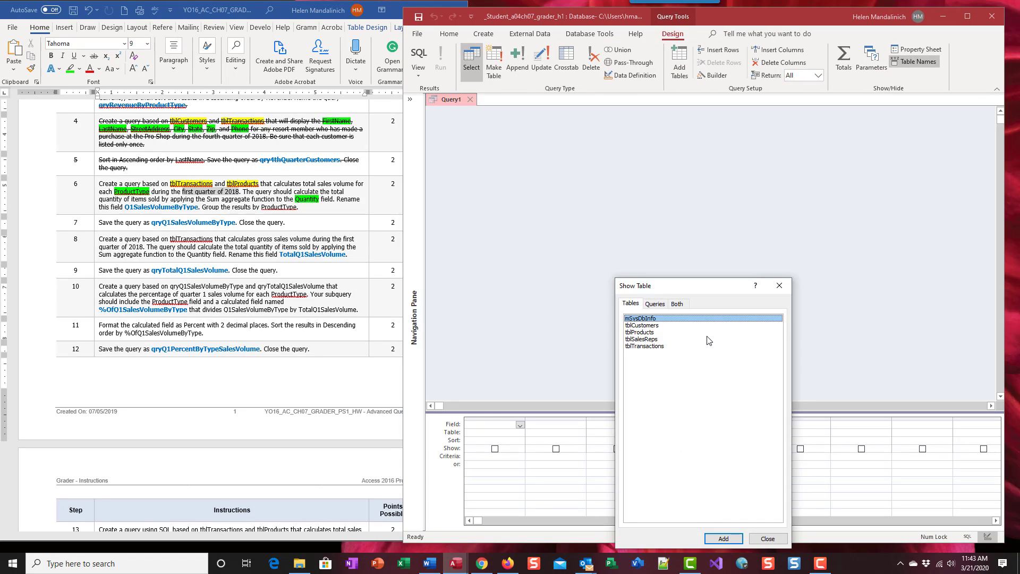
pyautogui.doubleClick(673, 347)
pyautogui.doubleClick(668, 332)
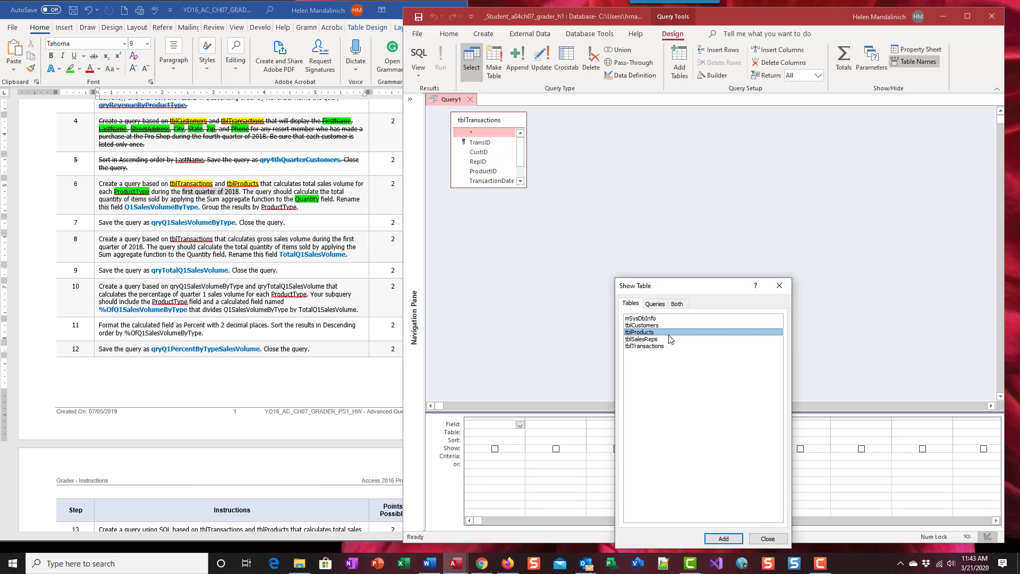
pyautogui.click(767, 538)
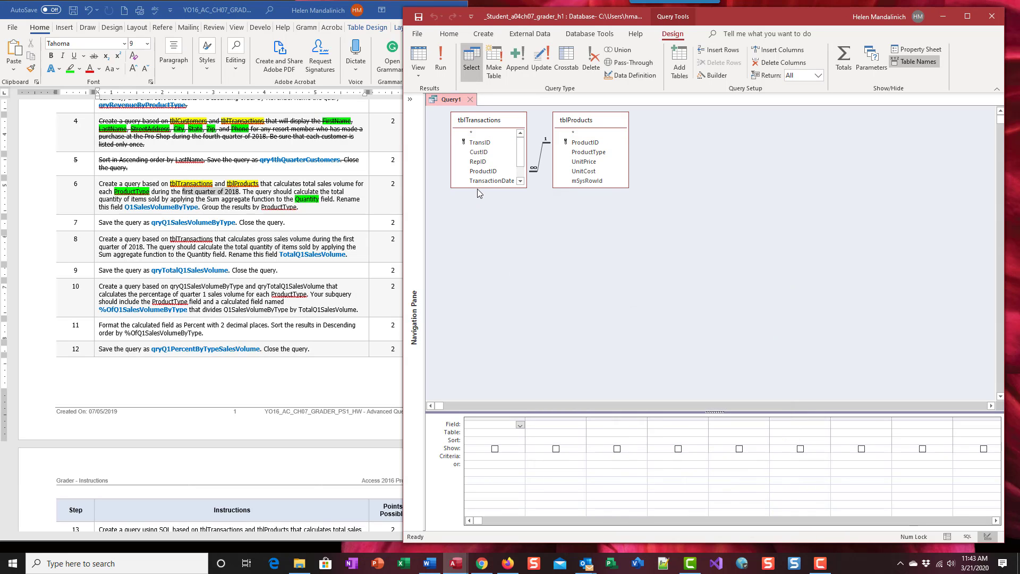
# - Lengthen the tblTransactions and tblProducts field lists and enlarge the design grid area of the query
pyautogui.moveTo(478, 187); pyautogui.dragTo(478, 231)
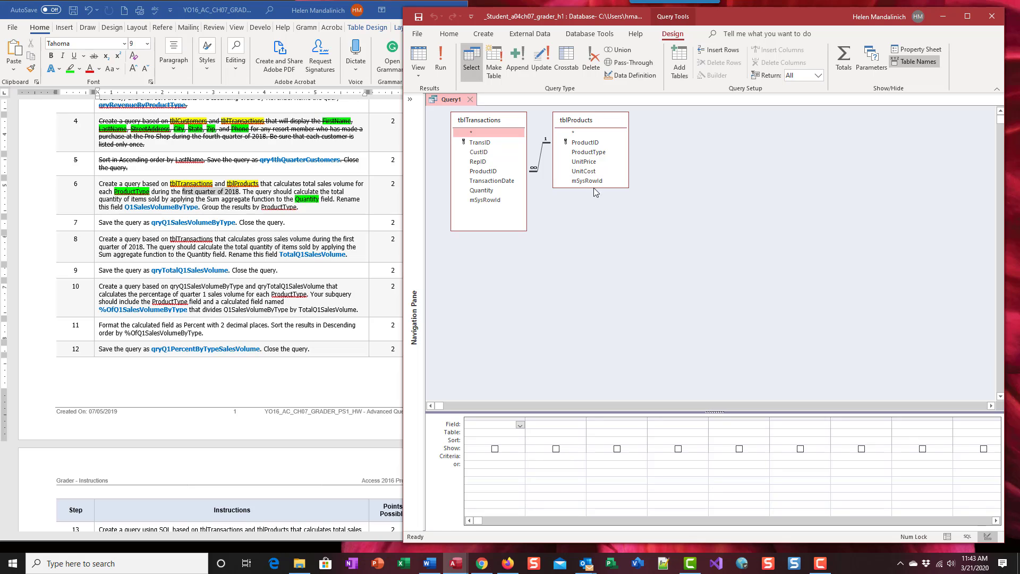
pyautogui.moveTo(592, 187); pyautogui.dragTo(592, 209)
pyautogui.moveTo(599, 410); pyautogui.dragTo(583, 276)
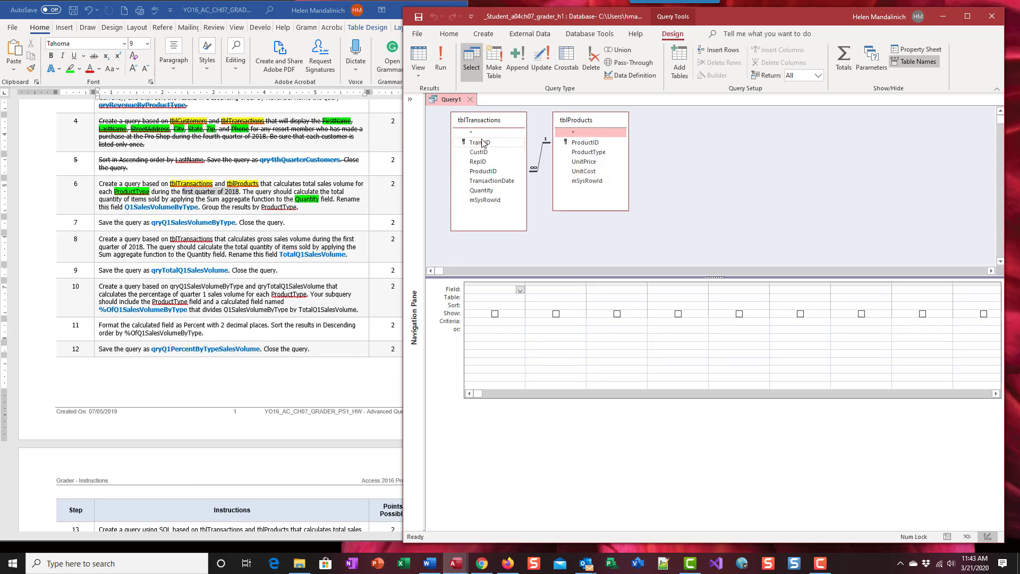
# - Add ProductType from tblProducts and Quantity from tblTransactions to the query's design grid
pyautogui.click(494, 173)
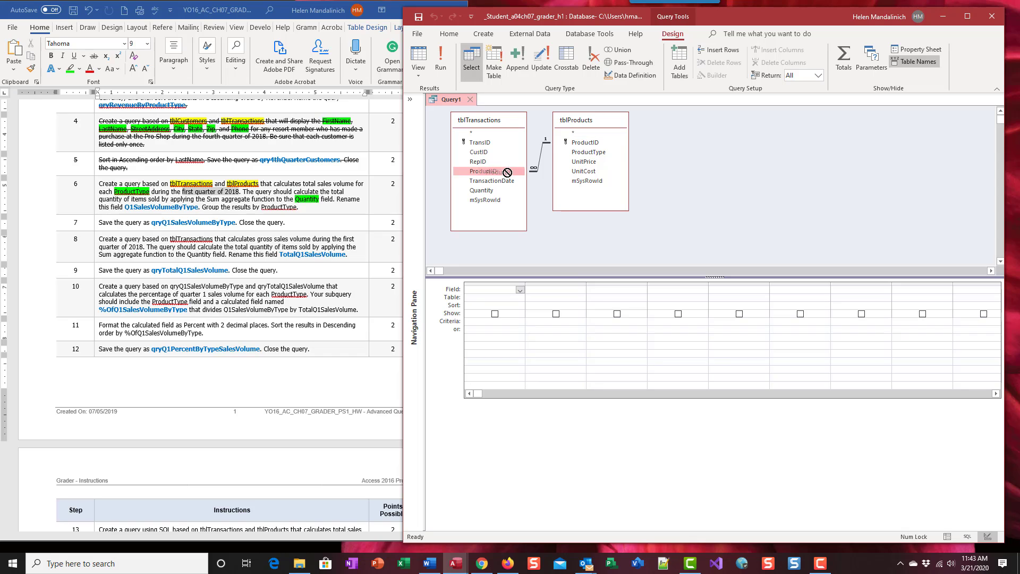
pyautogui.doubleClick(586, 153)
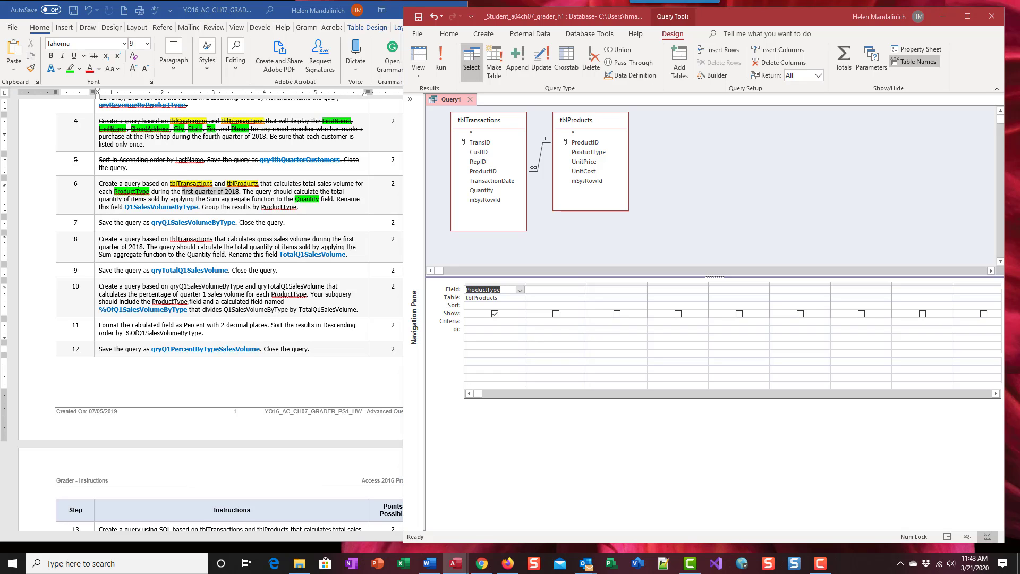
pyautogui.click(536, 290)
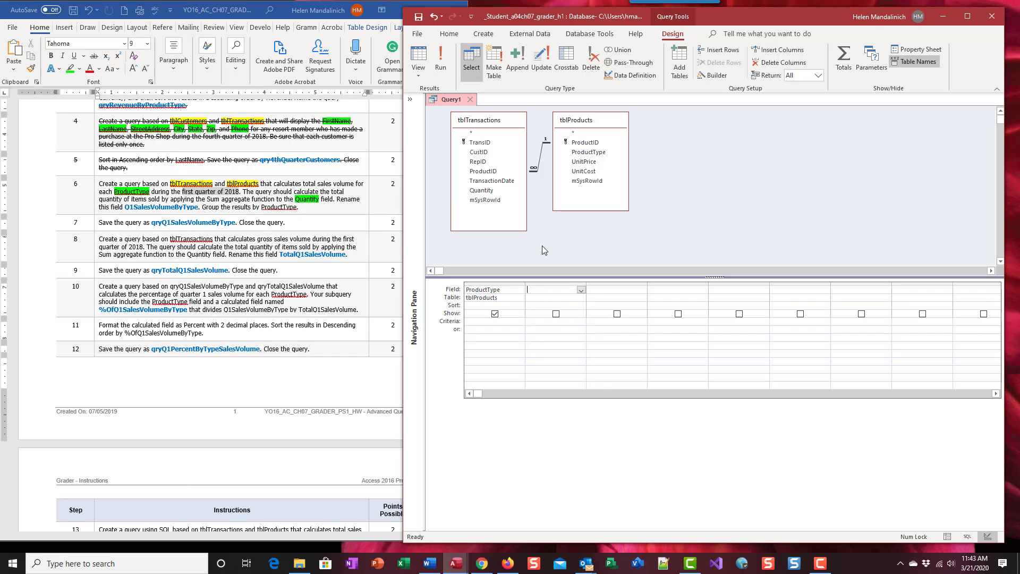
pyautogui.click(493, 191)
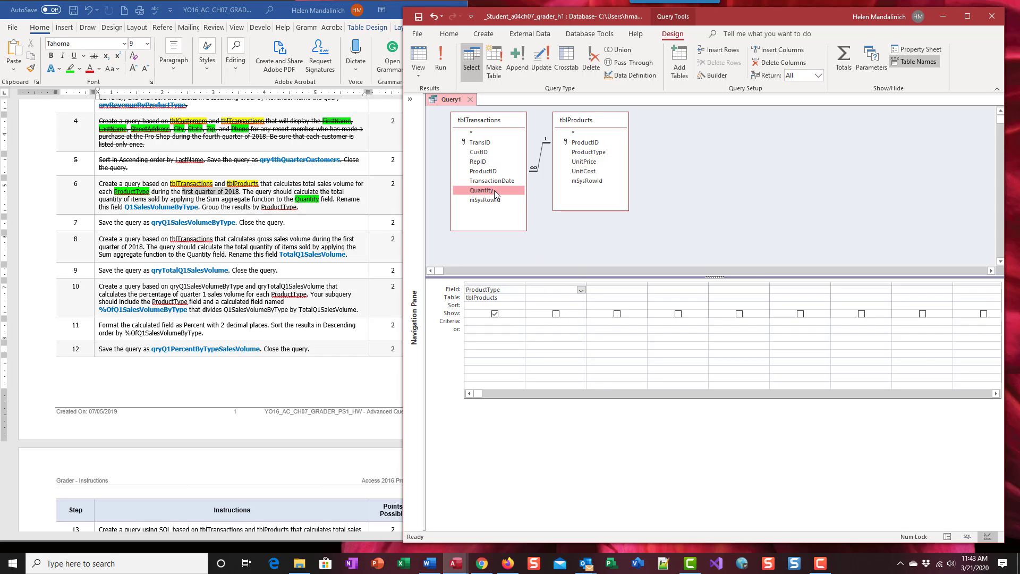
pyautogui.doubleClick(493, 191)
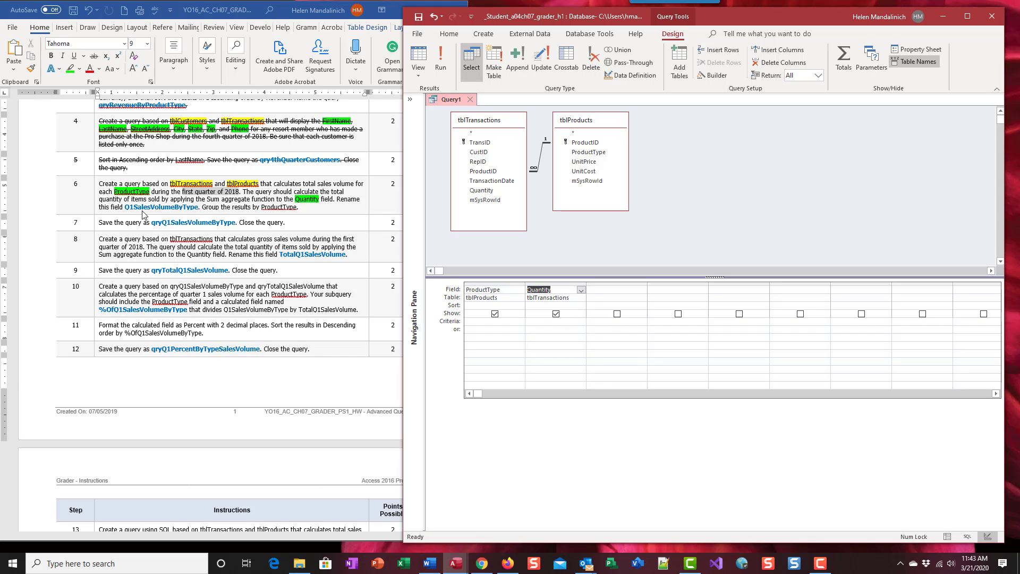
# - Rename the Quantity field in the design grid as Q1SalesVolumeByType
pyautogui.rightClick(542, 291)
pyautogui.click(584, 371)
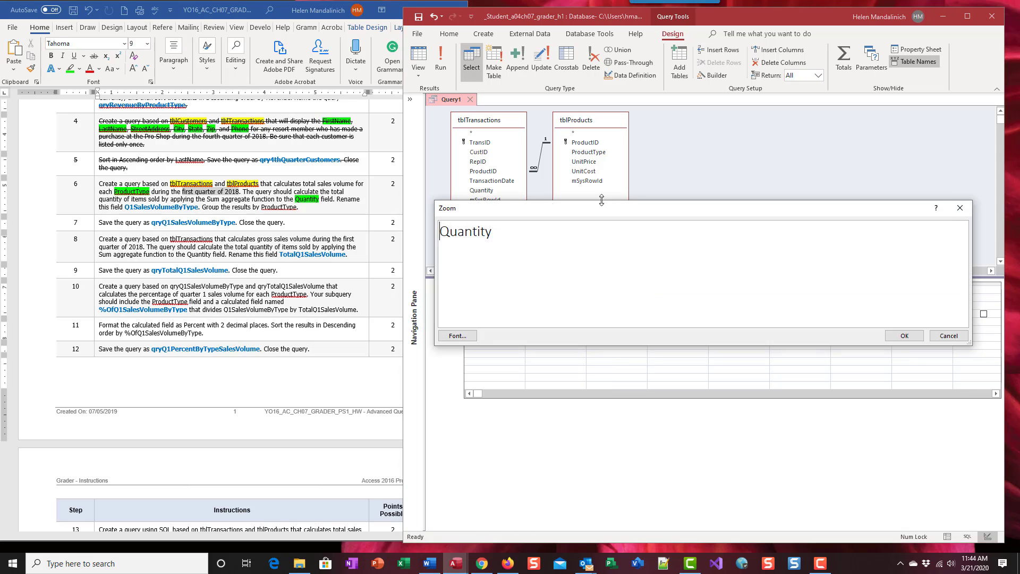
pyautogui.write('Q1')
pyautogui.write('Sales')
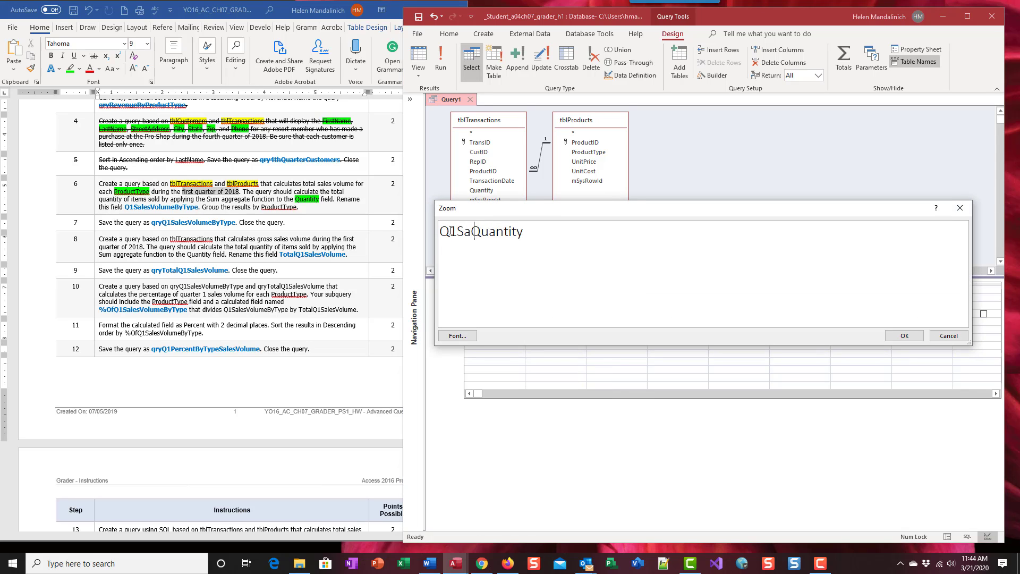
pyautogui.write('Valu')
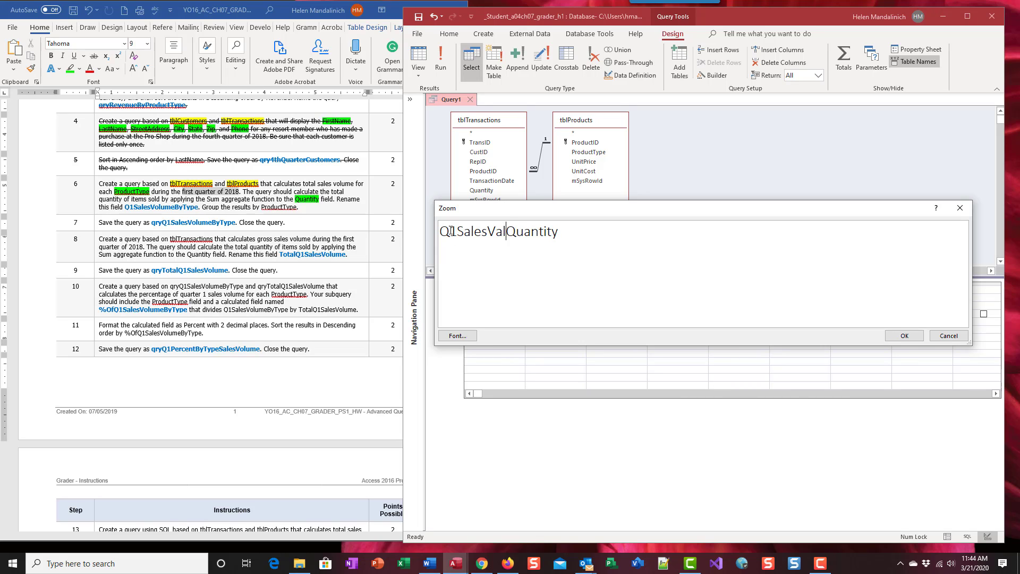
pyautogui.press('BackSpace')
pyautogui.press('BackSpace')
pyautogui.press('BackSpace')
pyautogui.write('olumeByTyp')
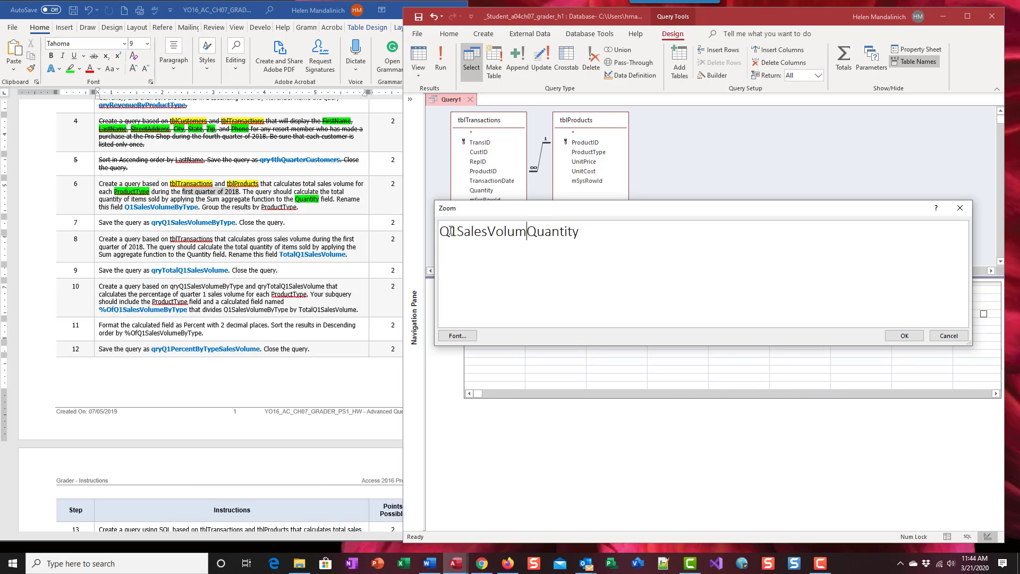
pyautogui.write('e:')
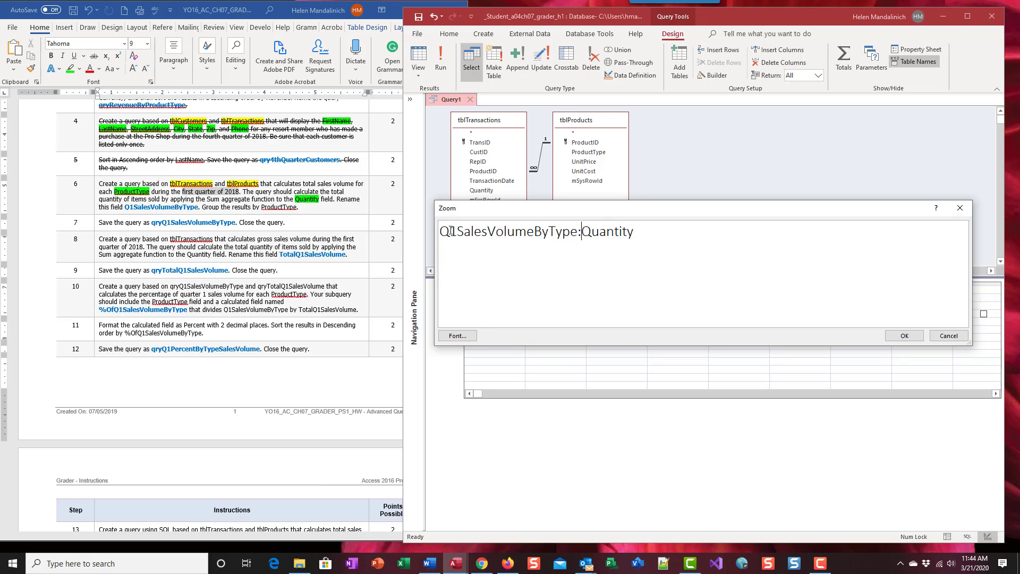
pyautogui.write('[')
pyautogui.click(904, 335)
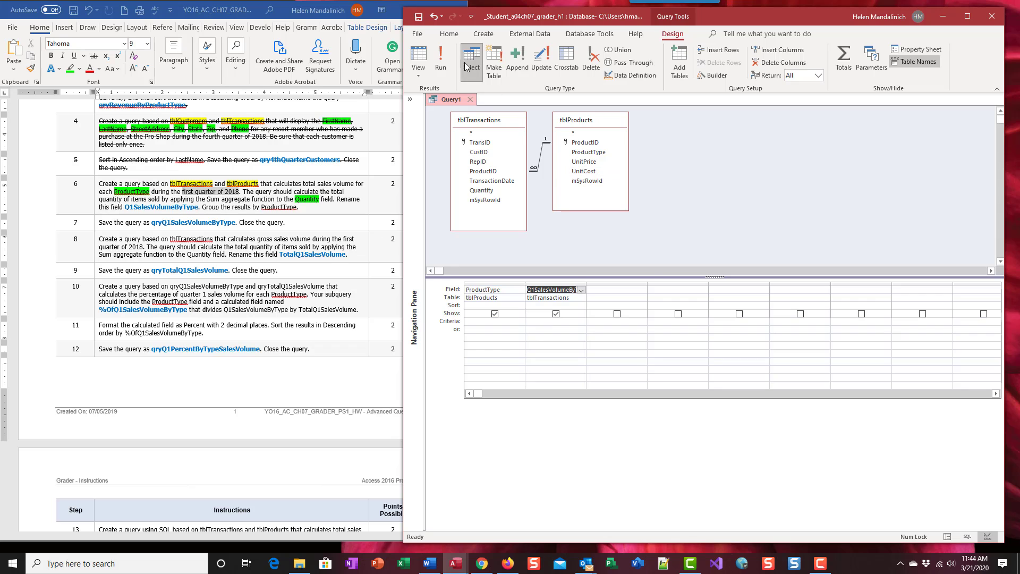
# - Run the query and fit the ProductType and Q1SalesVolumeByType result columns to their contents
pyautogui.click(440, 59)
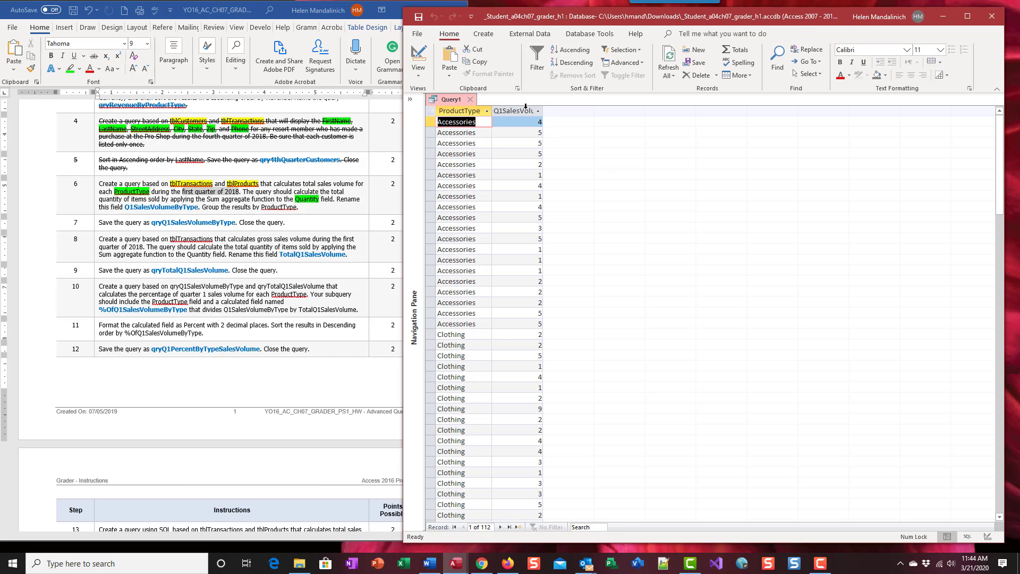
pyautogui.click(431, 111)
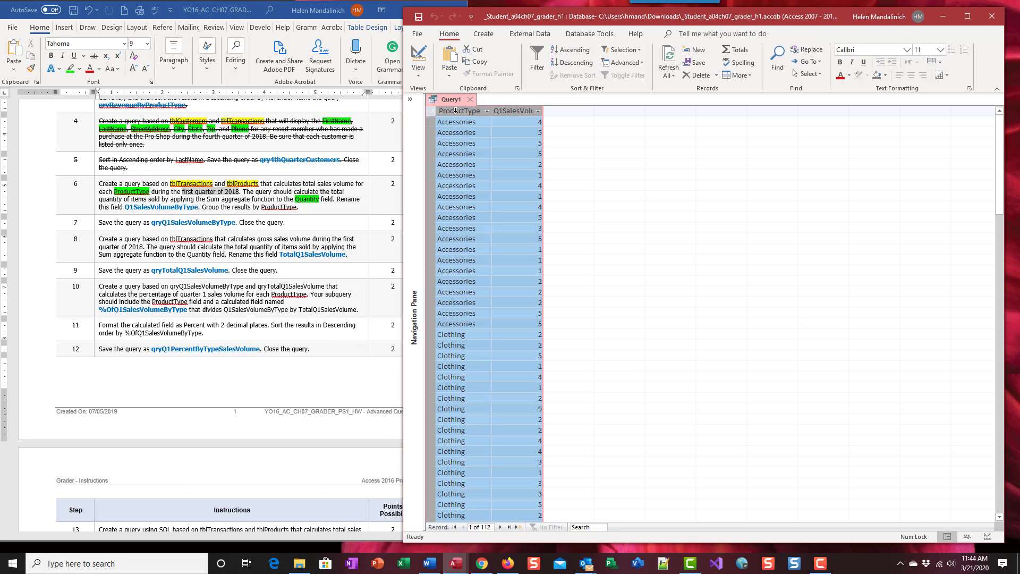
pyautogui.doubleClick(490, 113)
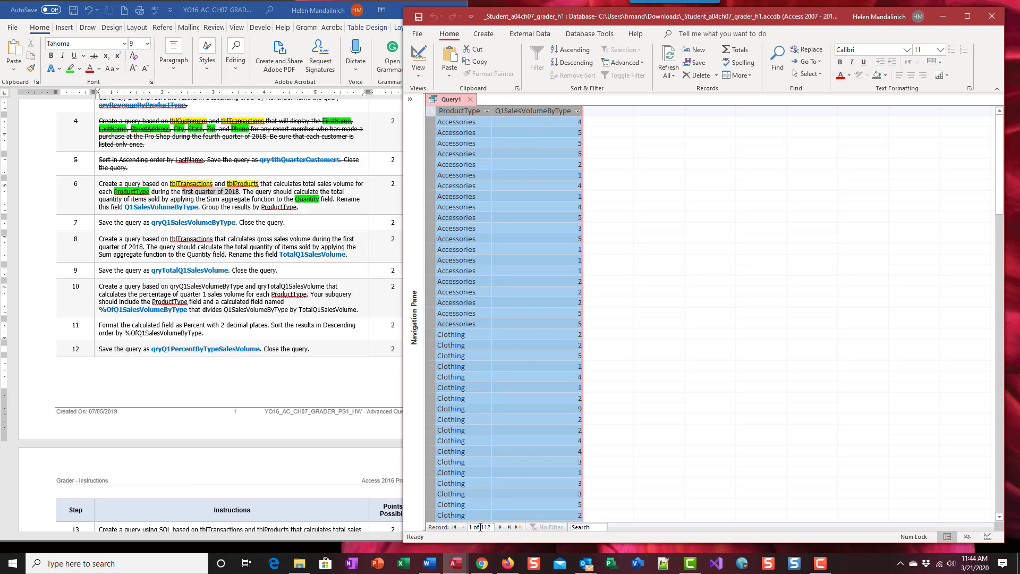
# - In the query design, turn on totals, aggregate Q1SalesVolumeByType with Sum, and run the query
pyautogui.click(419, 53)
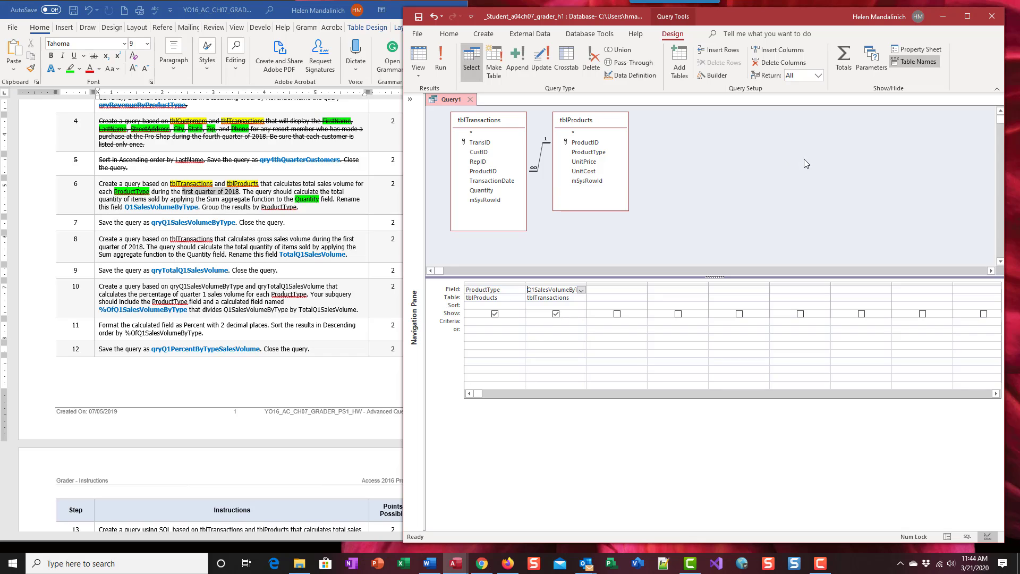
pyautogui.click(841, 64)
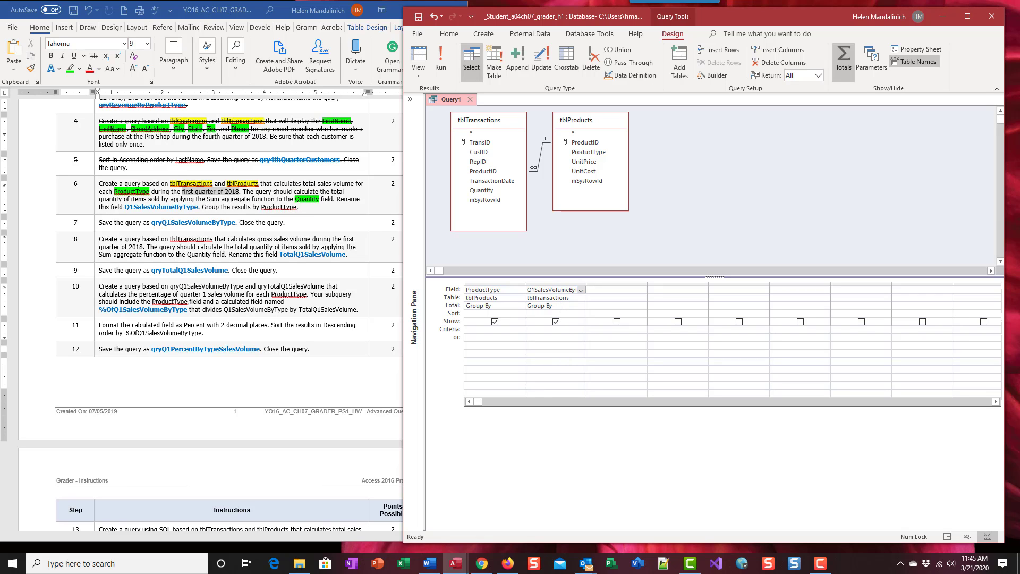
pyautogui.click(562, 307)
pyautogui.click(581, 307)
pyautogui.click(575, 321)
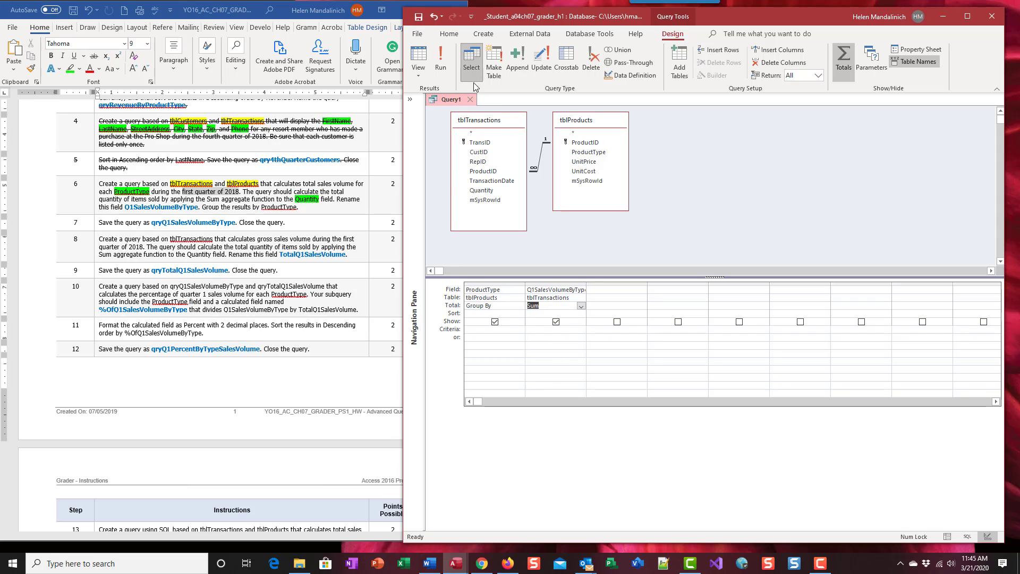
pyautogui.click(440, 58)
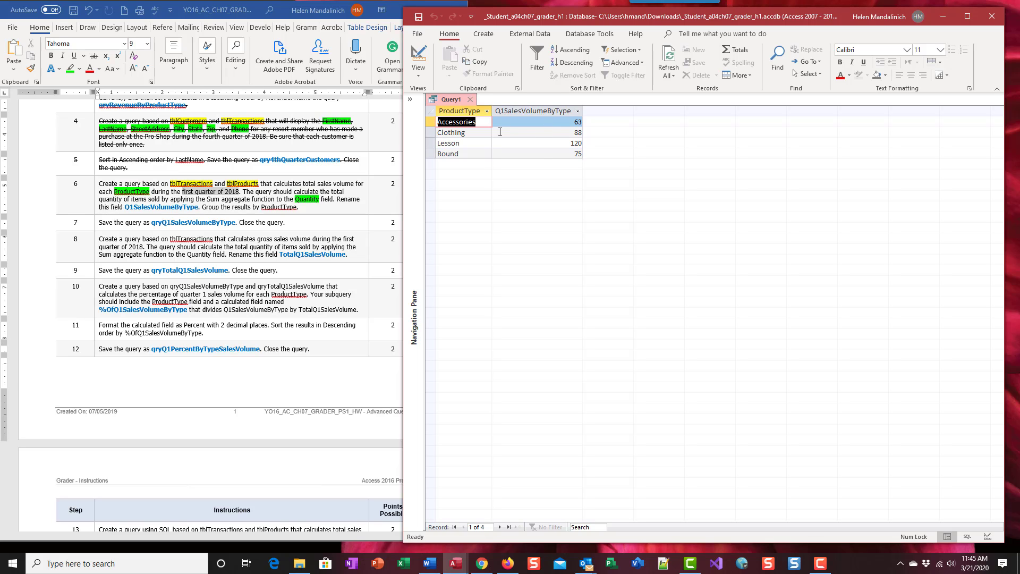
# - Add TransactionDate from tblTransactions to the query's design grid and run the query
pyautogui.click(412, 53)
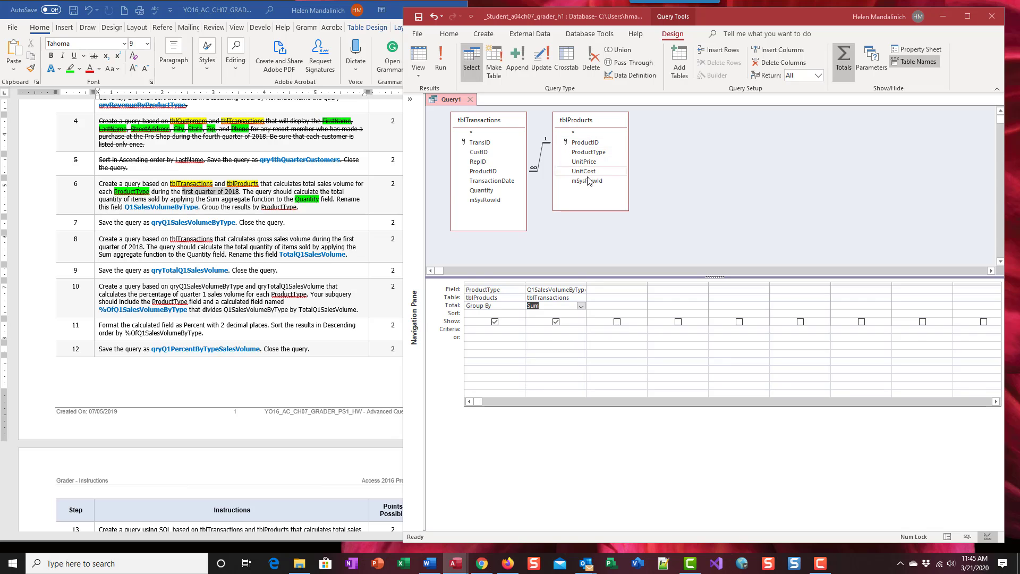
pyautogui.doubleClick(492, 180)
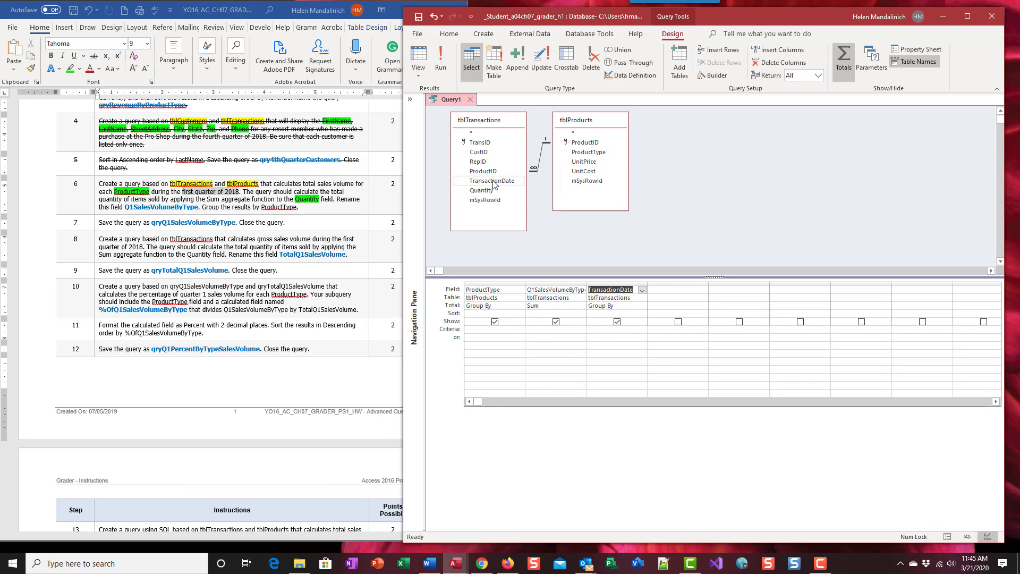
pyautogui.click(441, 60)
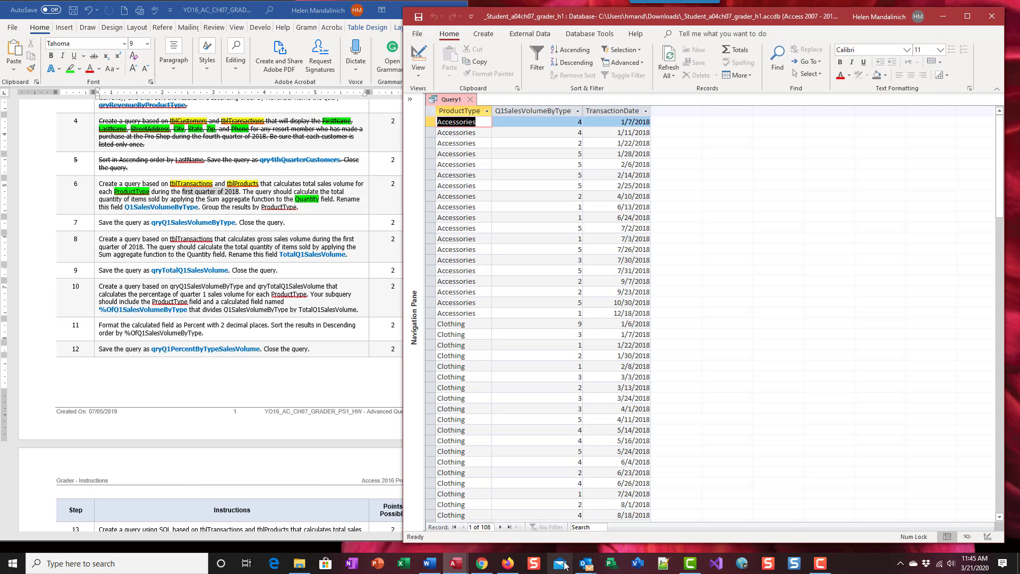
# - Remove the TransactionDate column from the query's design grid and rerun the query
pyautogui.click(418, 57)
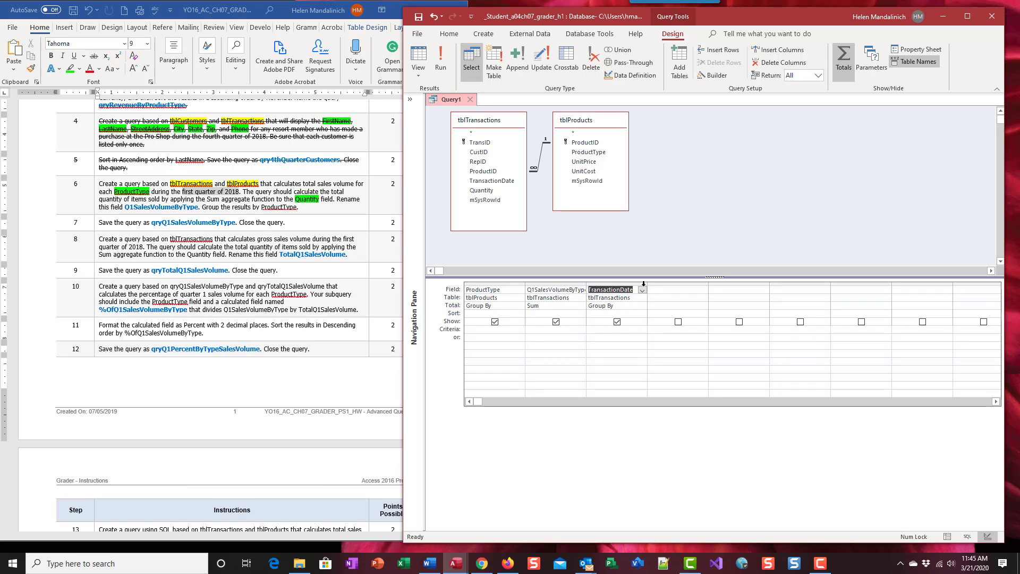
pyautogui.click(642, 290)
pyautogui.click(642, 290)
pyautogui.rightClick(630, 284)
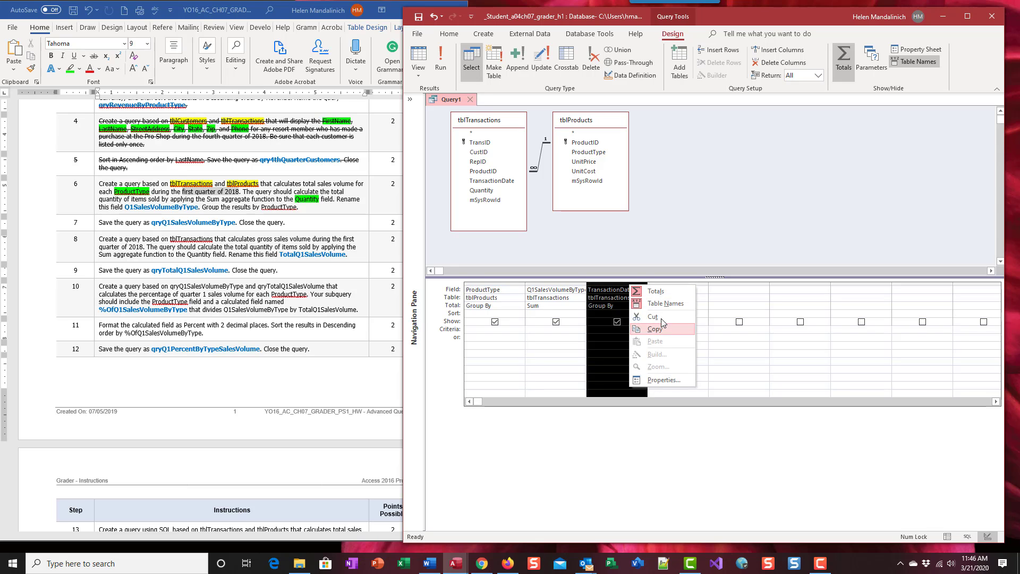
pyautogui.click(654, 316)
pyautogui.click(440, 61)
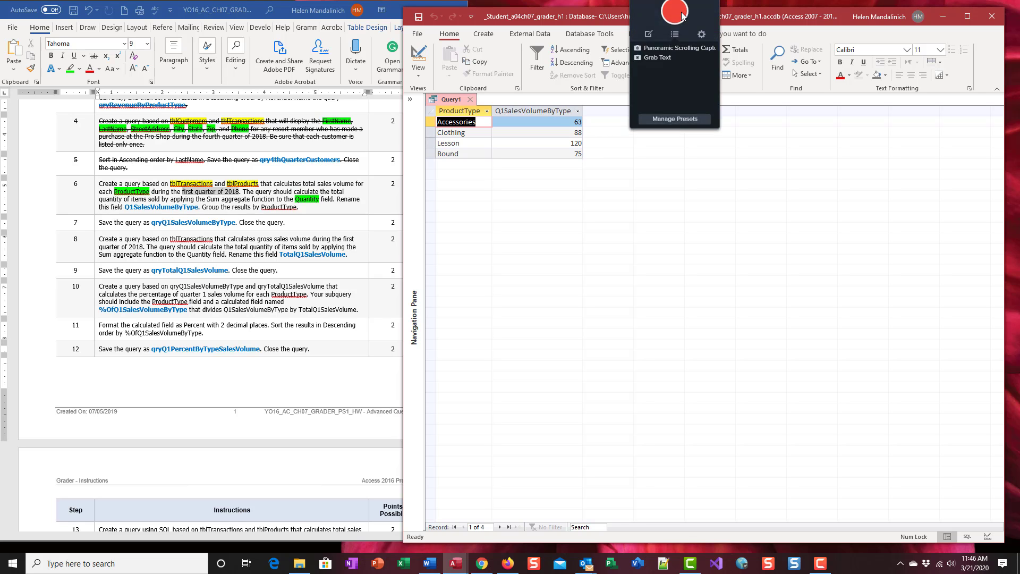
# - Take a screen capture of the Query1 results showing the ProductType and Q1SalesVolumeByType columns
pyautogui.press('Print')
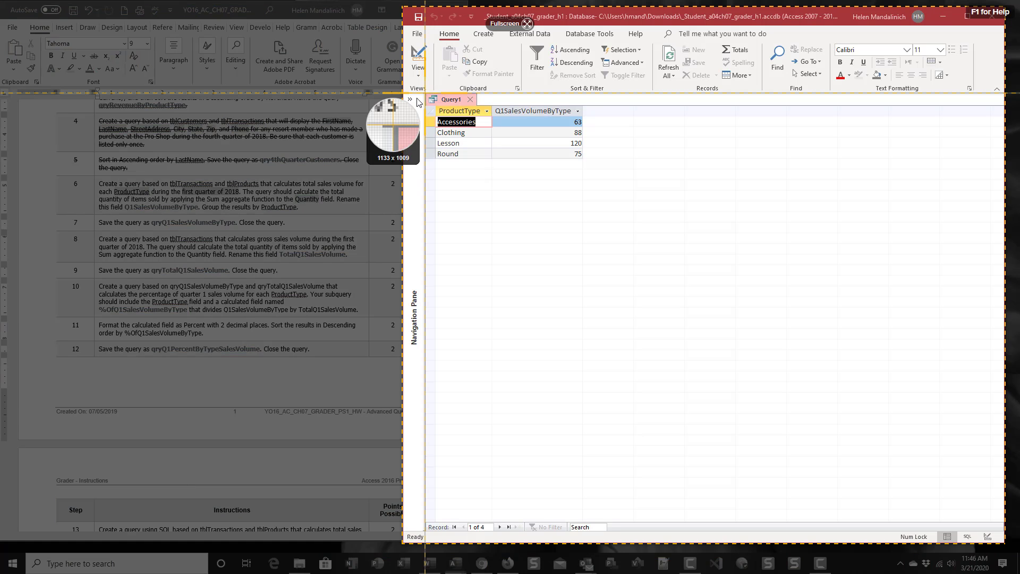
pyautogui.moveTo(426, 92); pyautogui.dragTo(614, 181)
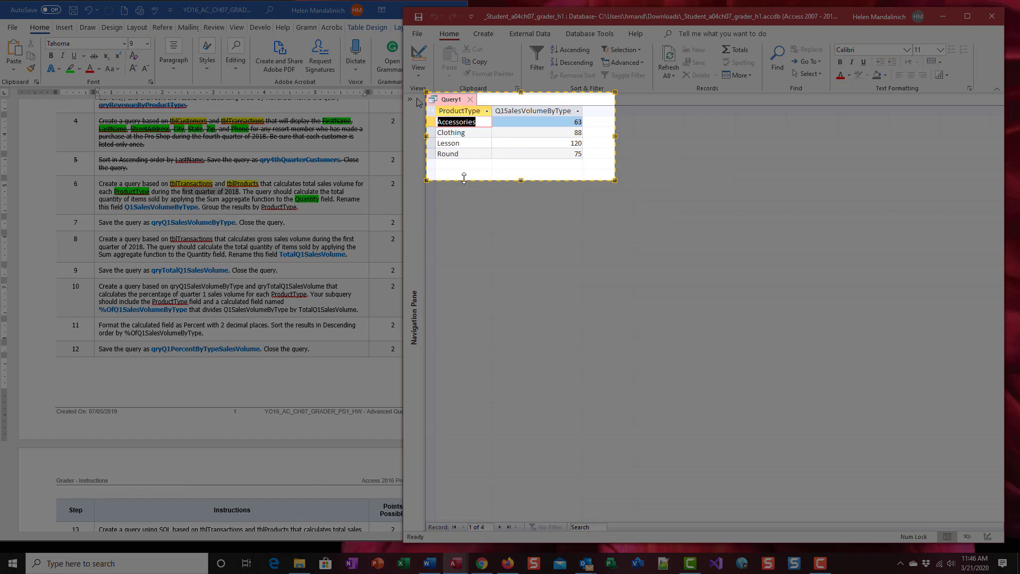
pyautogui.click(433, 203)
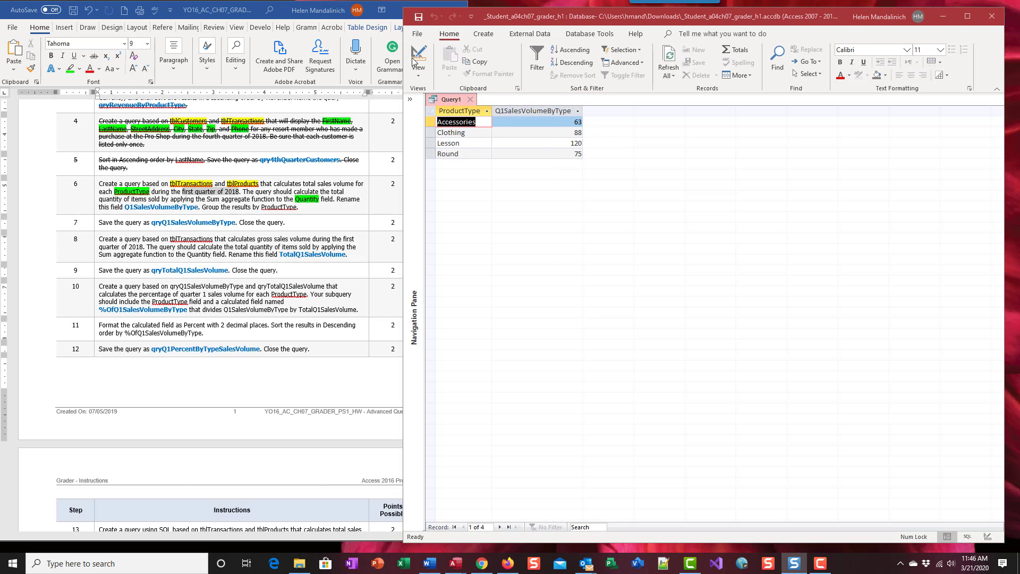
pyautogui.click(611, 264)
# - In the query design, add TransactionDate from tblTransactions to the grid and set its total option to Where
pyautogui.click(421, 59)
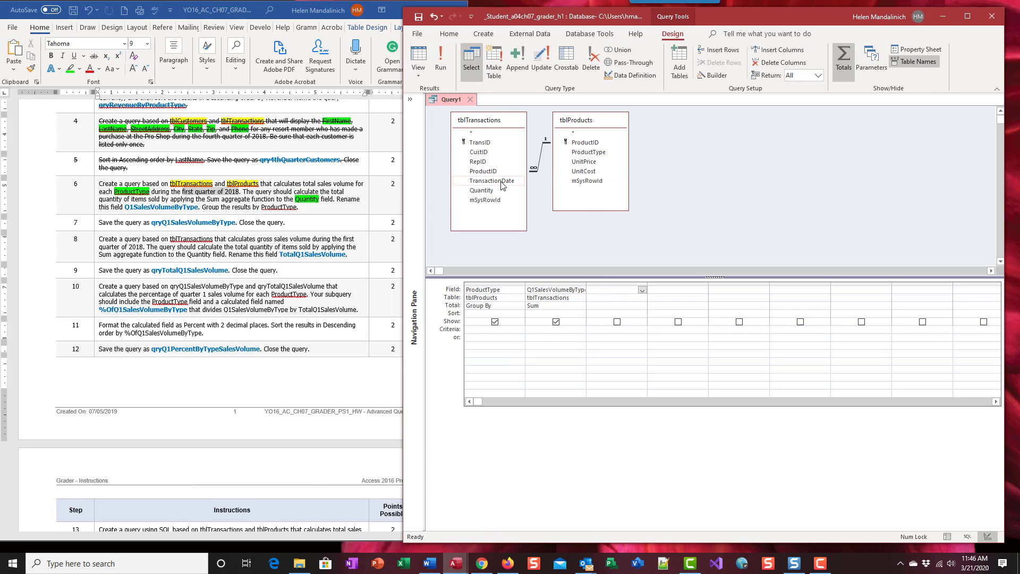
pyautogui.moveTo(494, 181); pyautogui.dragTo(600, 298)
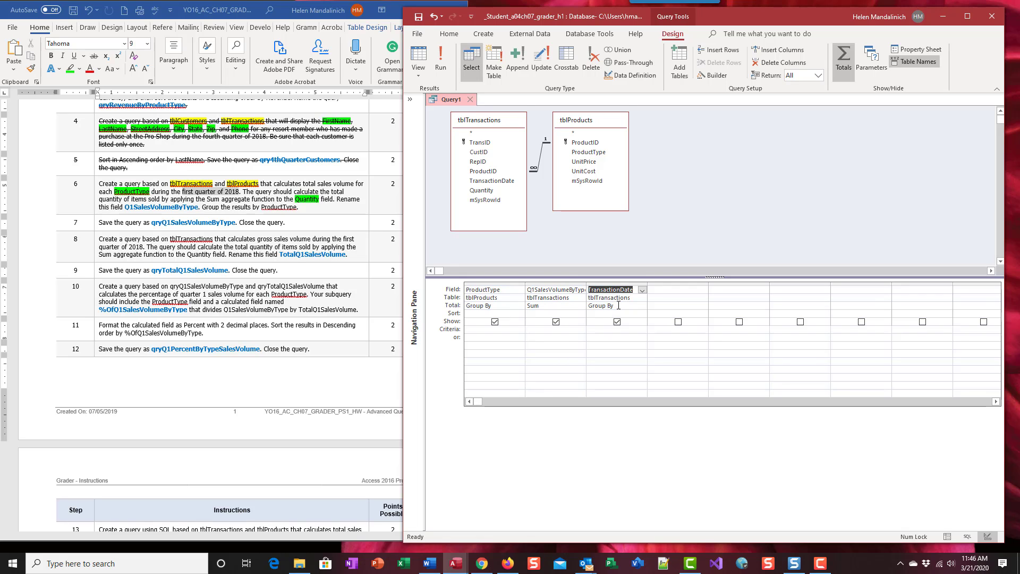
pyautogui.click(572, 283)
pyautogui.click(610, 312)
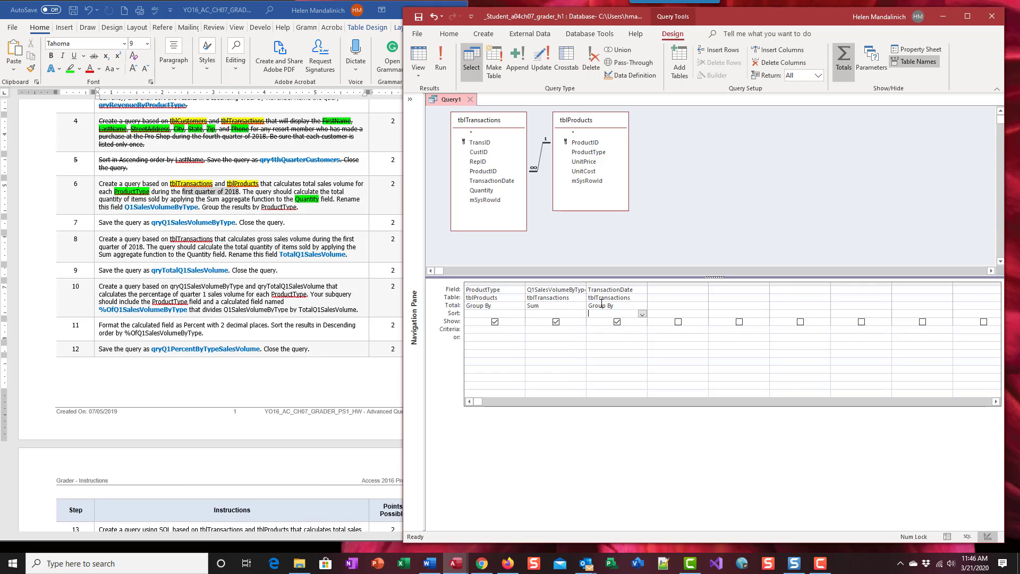
pyautogui.click(642, 306)
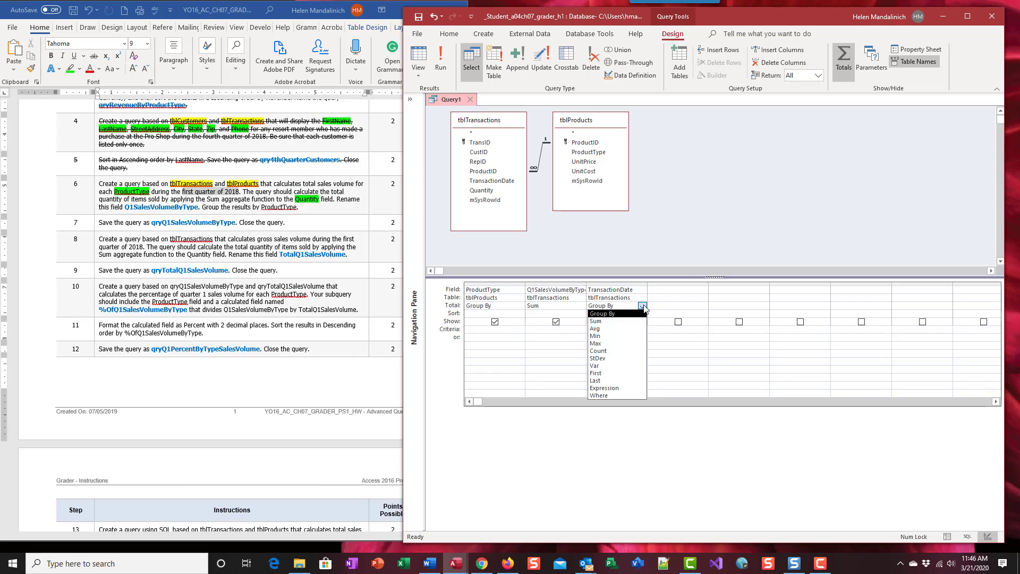
pyautogui.click(610, 395)
# - Enter the TransactionDate criterion between 01/01/2018 and 03/31/2018 in the Zoom box, and run the query
pyautogui.click(607, 329)
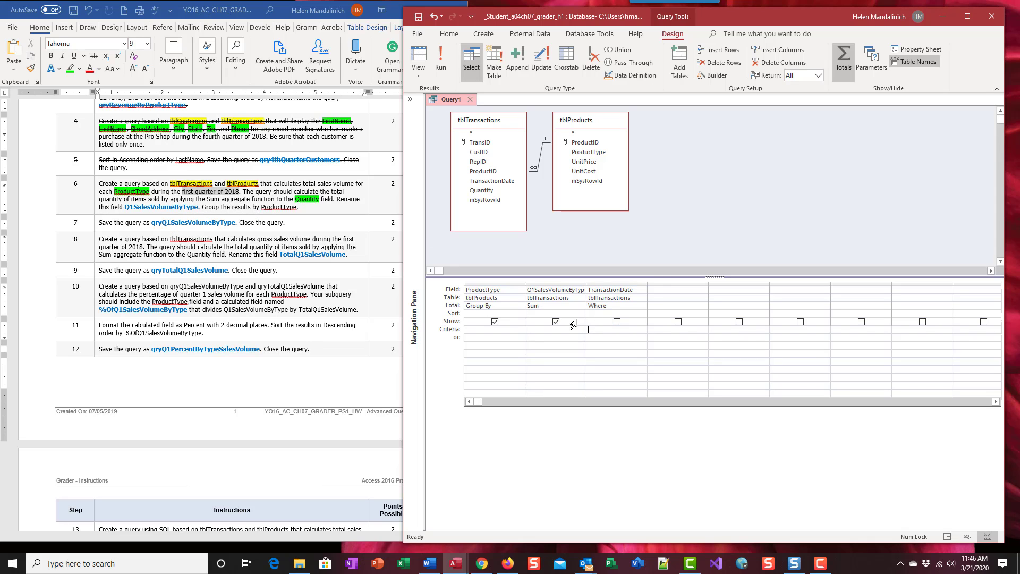
pyautogui.rightClick(595, 330)
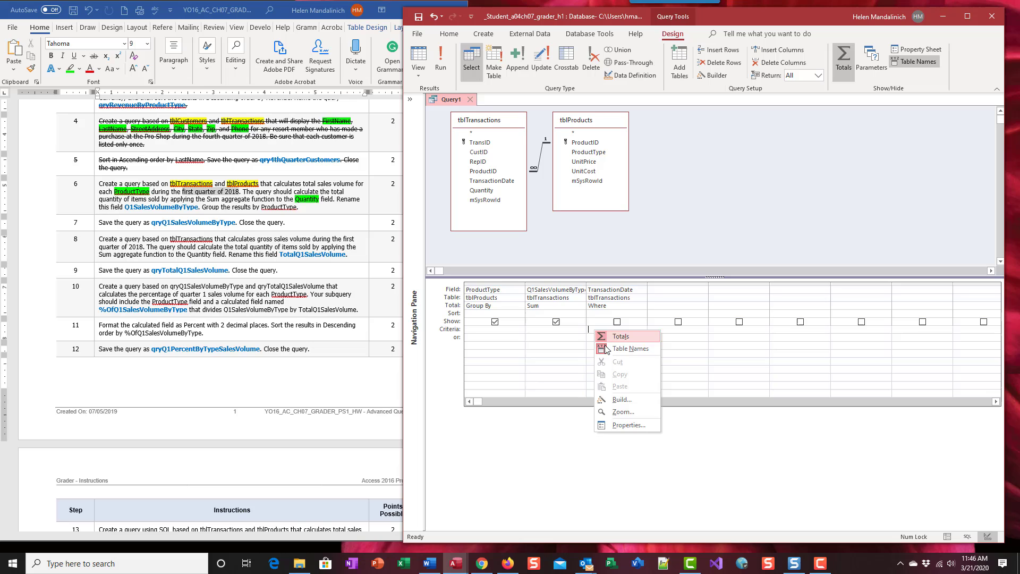
pyautogui.click(642, 410)
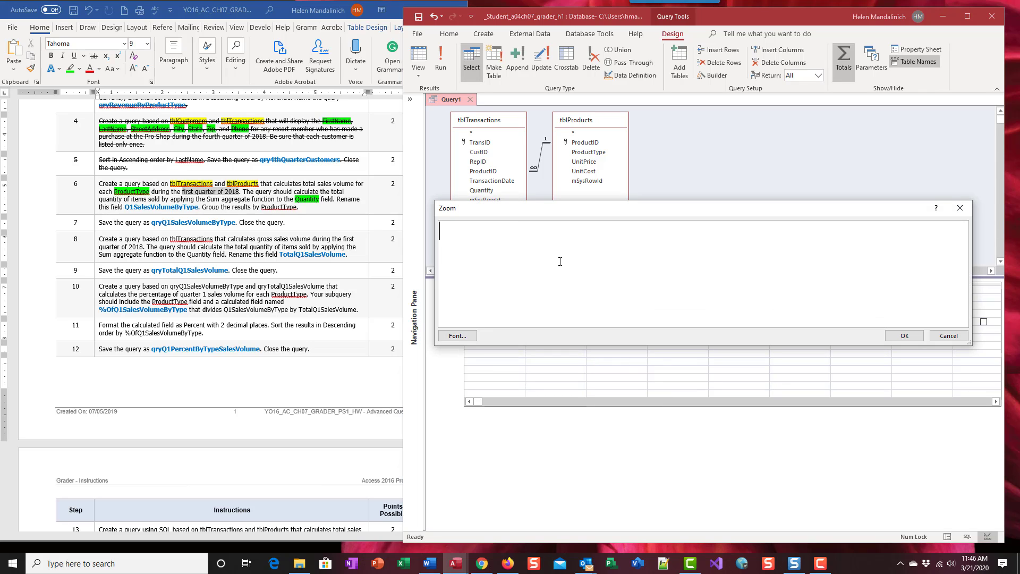
pyautogui.write('between [')
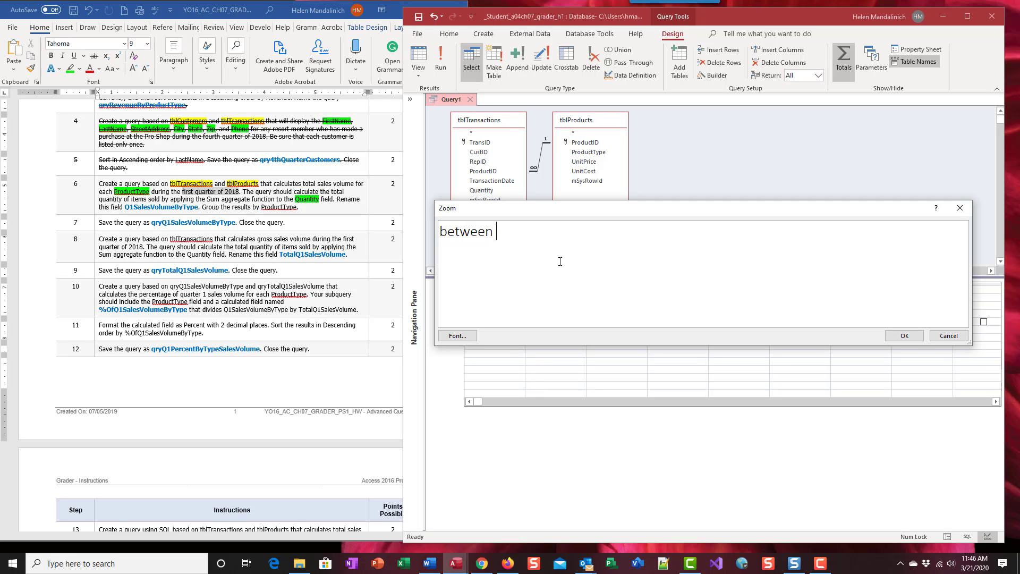
pyautogui.write('01/01/2018 and 0')
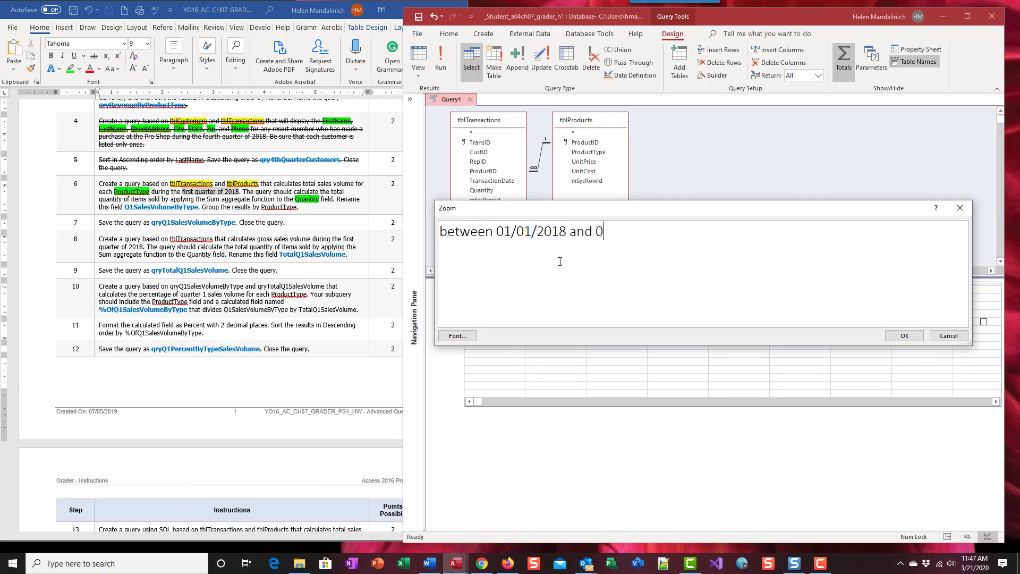
pyautogui.write('3/31/2018')
pyautogui.click(904, 336)
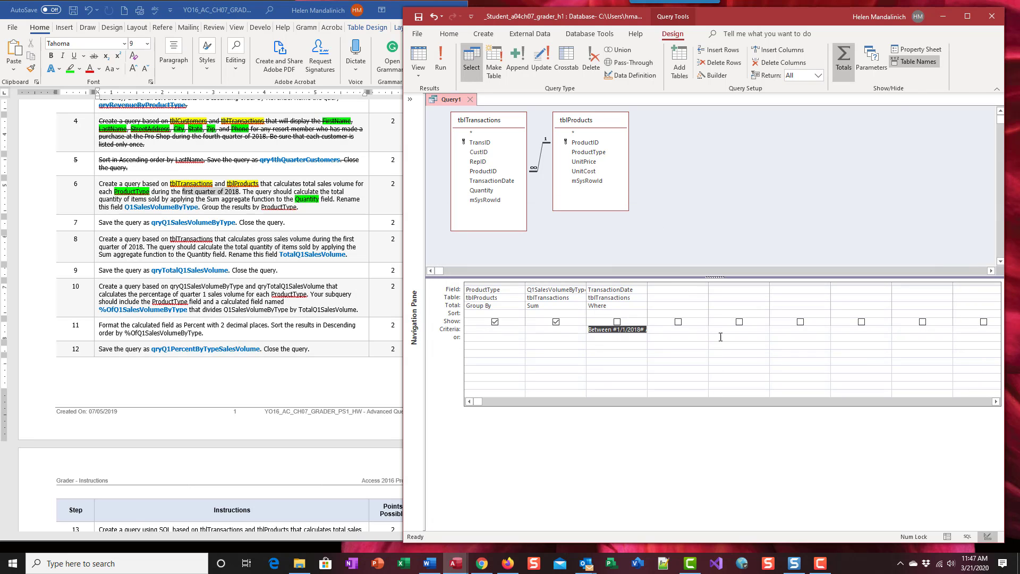
pyautogui.click(440, 55)
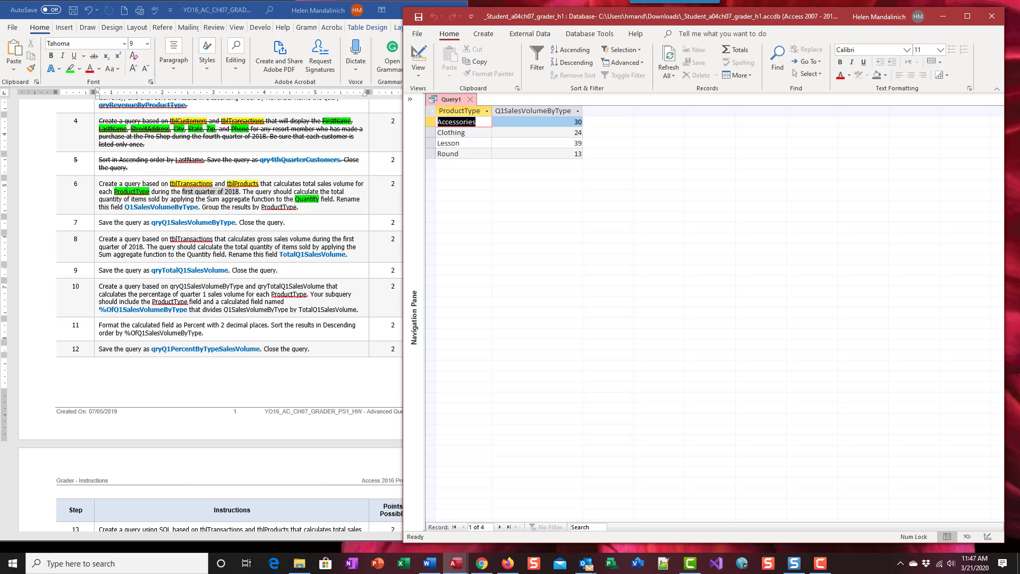
# - Compare the filtered query results with the earlier capture in Snagit Editor, and return to the Access query
pyautogui.moveTo(0, 367); pyautogui.dragTo(683, 198)
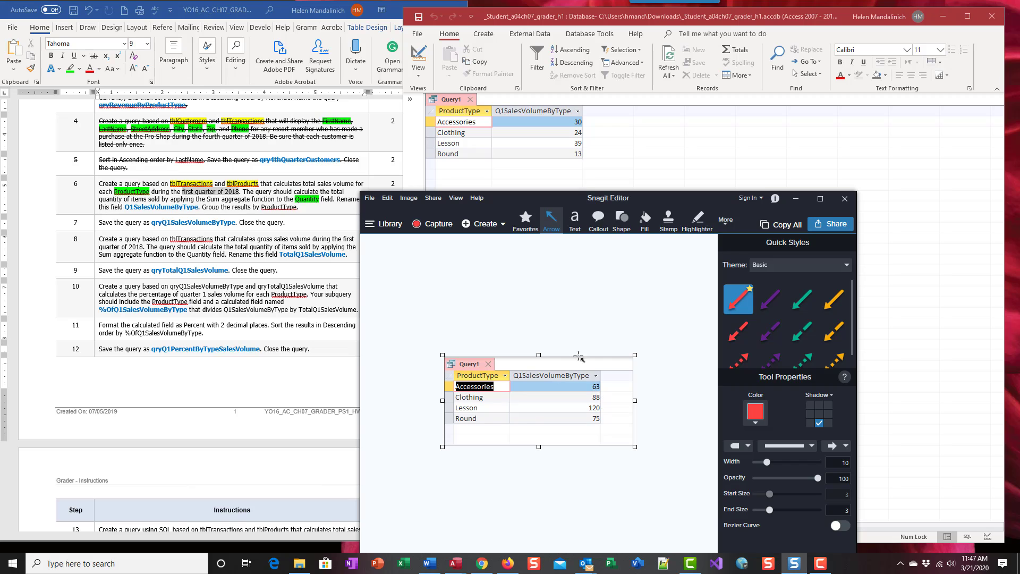
pyautogui.click(796, 199)
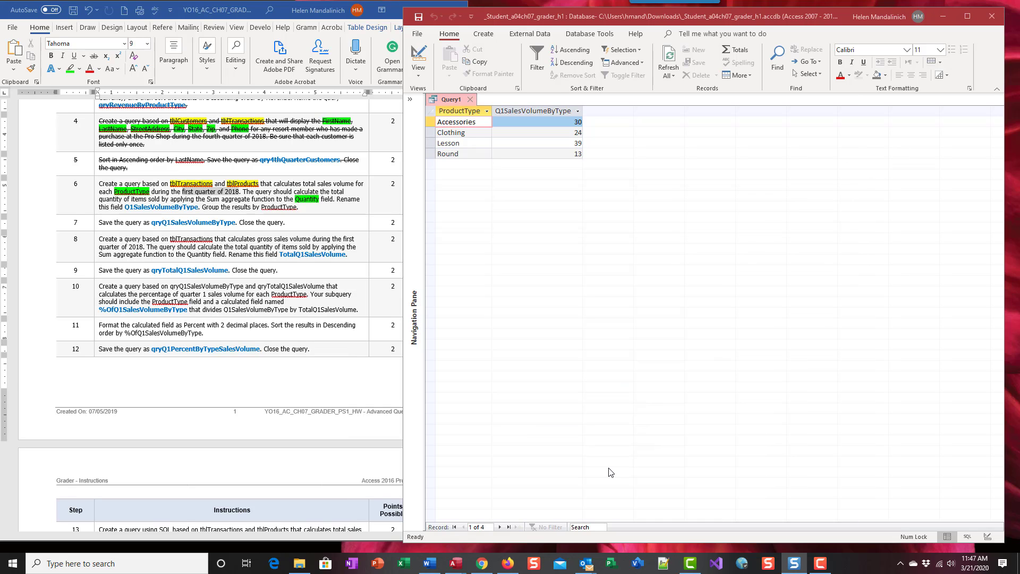
pyautogui.click(419, 55)
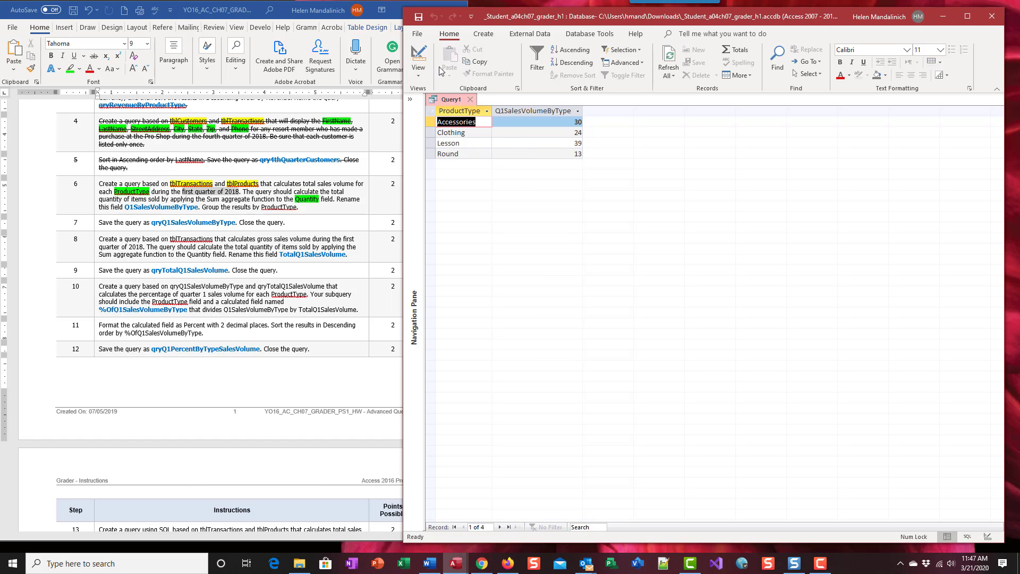
# - Save the query as qryQ1SalesVolumeByType, run it once more, and return to its design
pyautogui.click(418, 56)
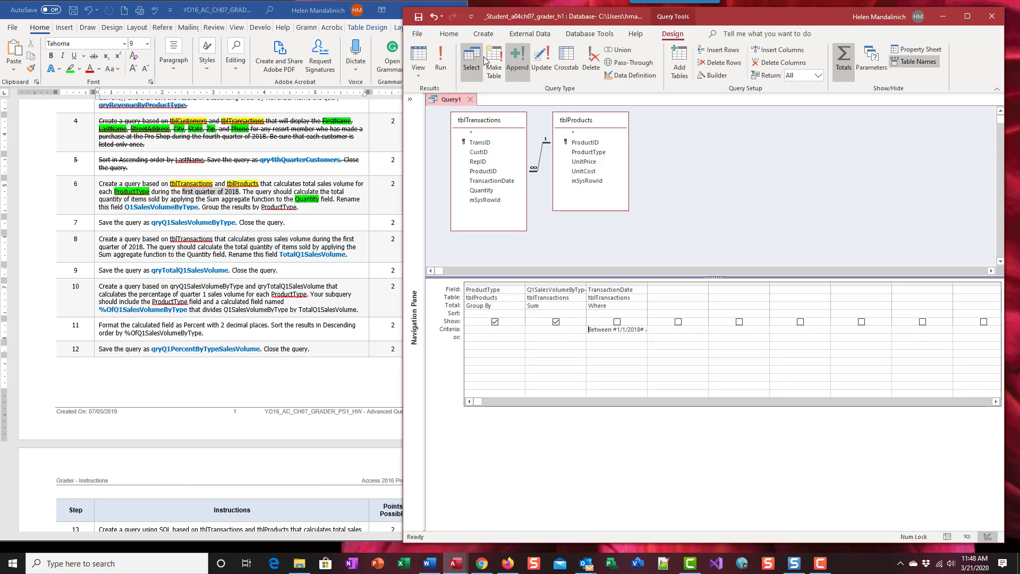
pyautogui.click(418, 18)
pyautogui.write('qry')
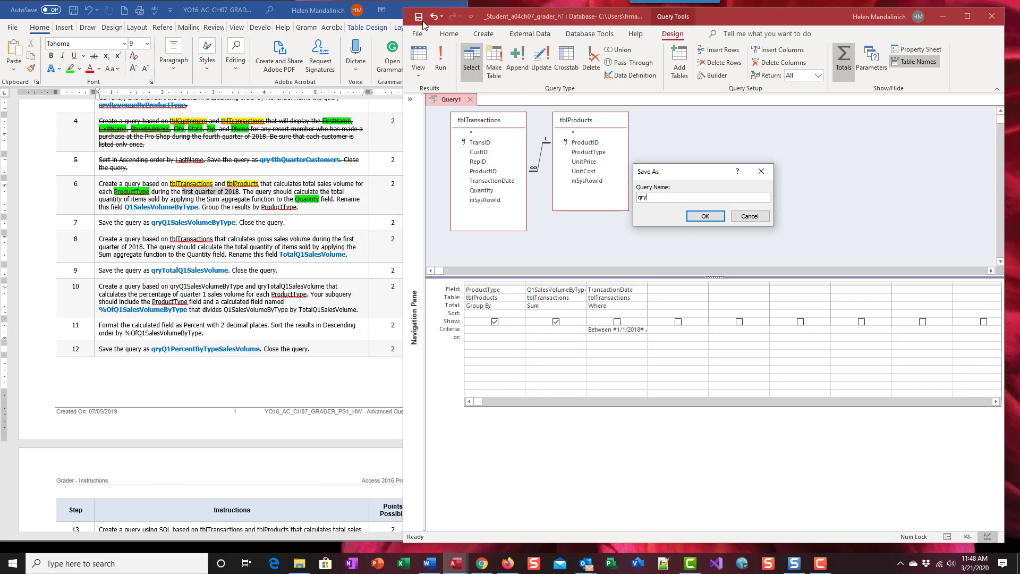
pyautogui.write('Q1SalesVolumeByType')
pyautogui.click(720, 219)
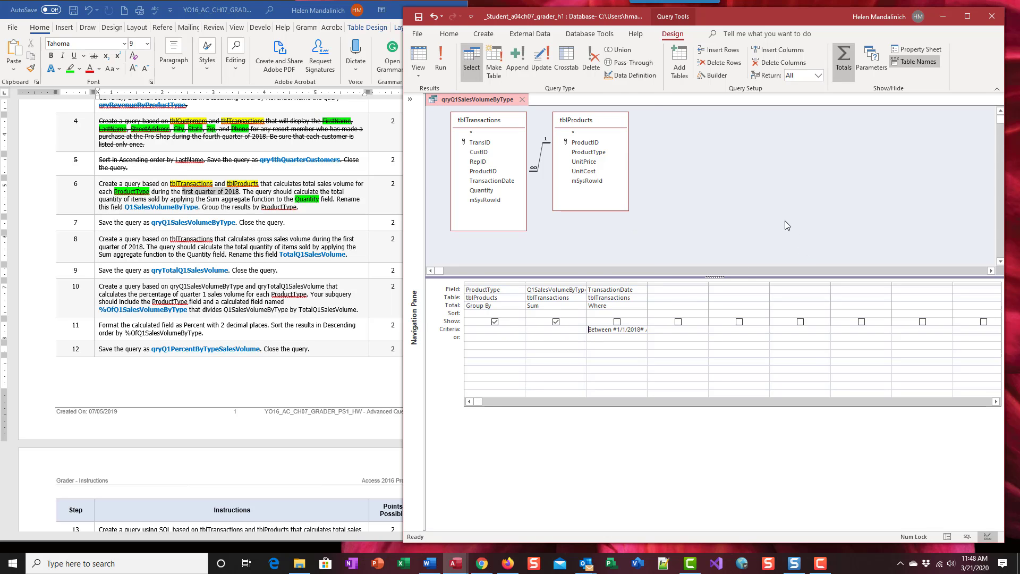
pyautogui.click(441, 60)
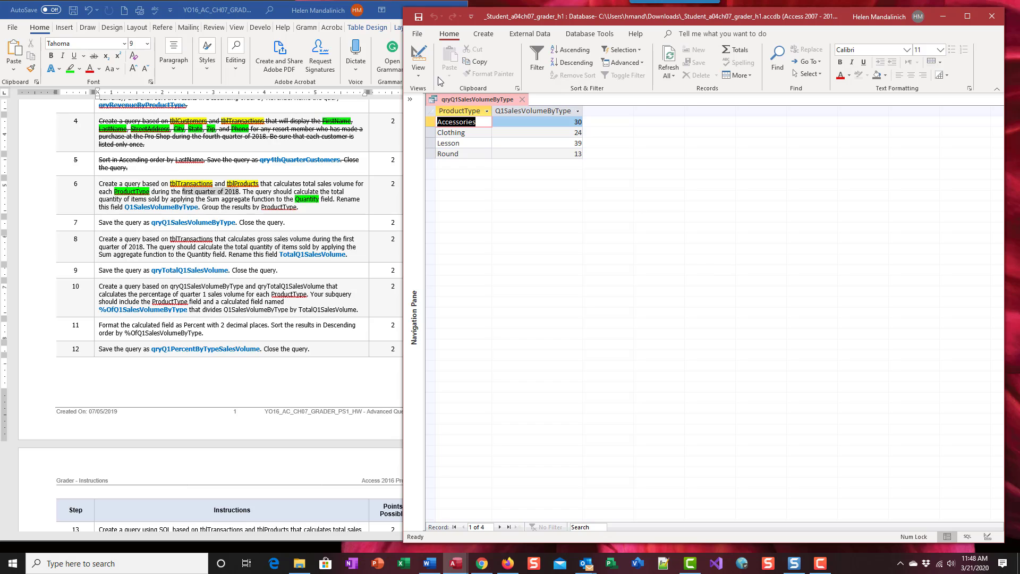
pyautogui.click(418, 55)
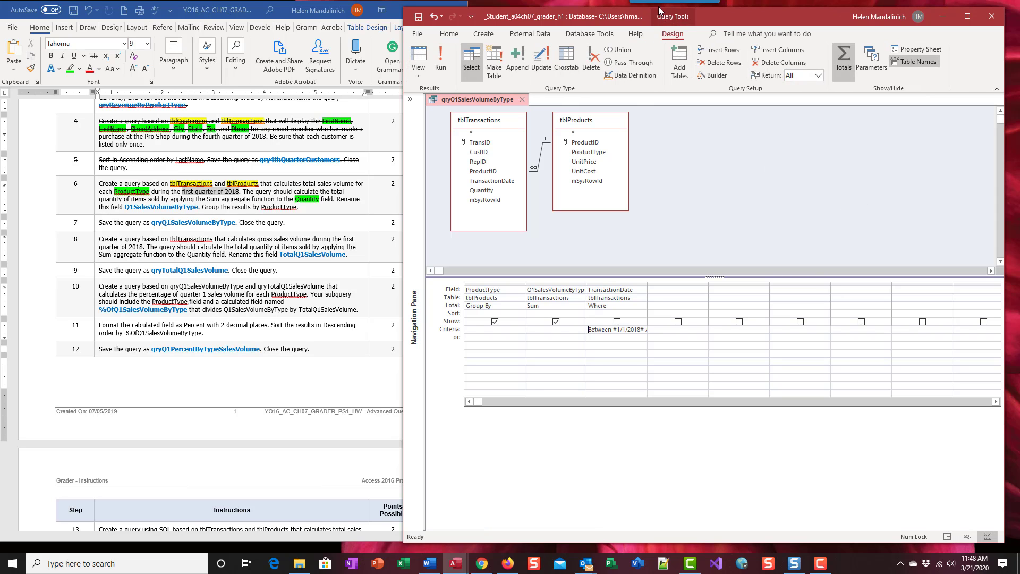